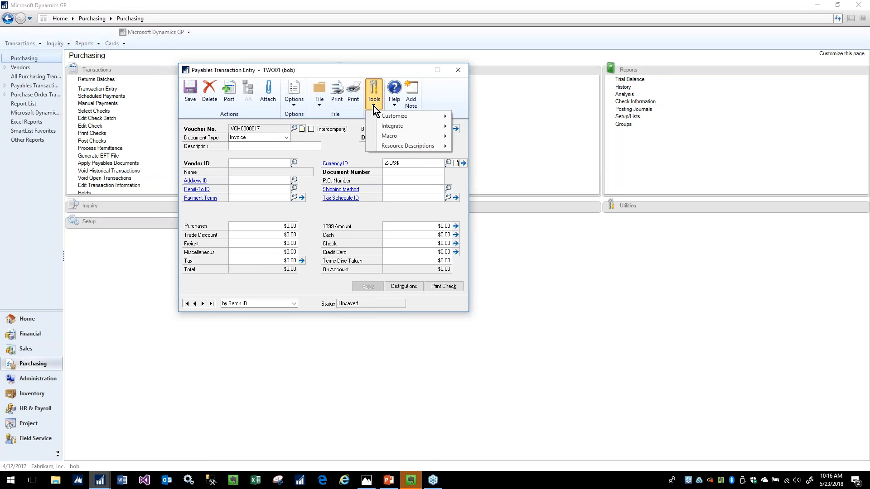
Open the Payables Transaction Entry window's layout for modification in the Modifier.
mouse_move(398, 118)
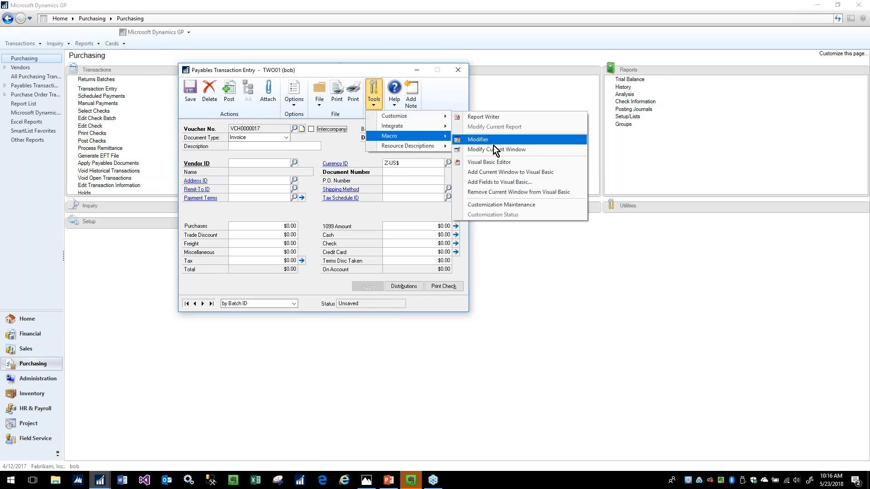
click(223, 66)
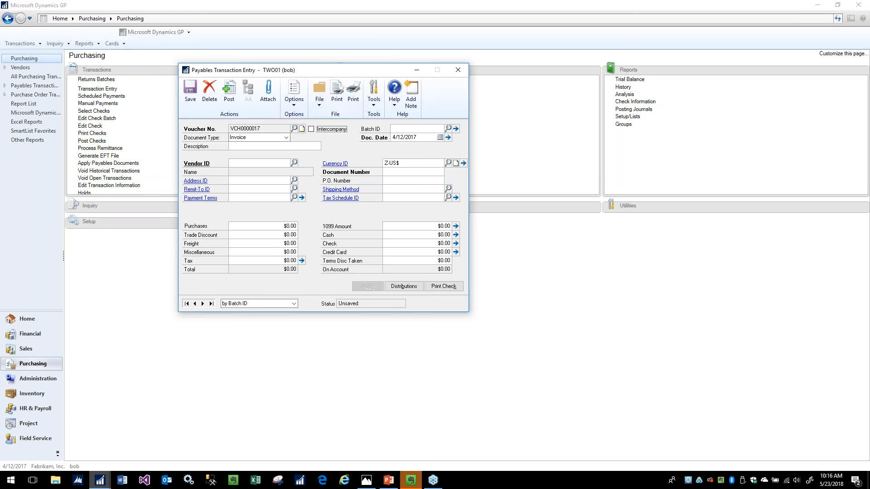
click(370, 103)
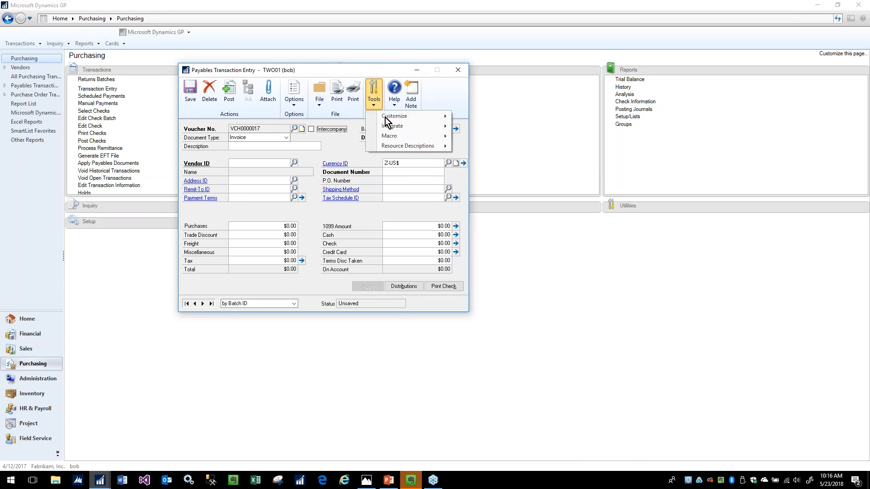
mouse_move(403, 121)
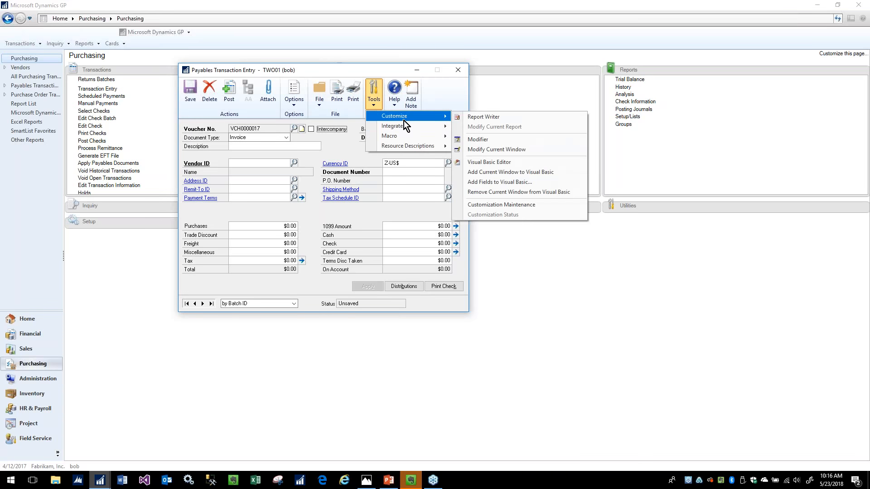
click(499, 151)
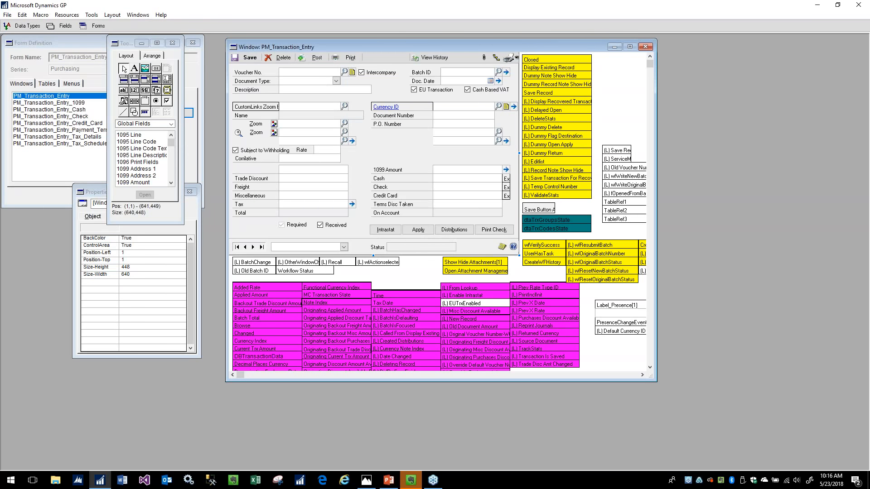
Move the Toolbox and Properties windows apart so that both are clear of each other beside the PM_Transaction_Entry layout.
click(146, 59)
drag(126, 48, 15, 73)
drag(122, 188, 130, 196)
drag(19, 69, 26, 69)
Hide the Cash Amount, Check Amount, Credit Card Amount and Discount Taken Amount fields together by setting Visible to False.
click(361, 200)
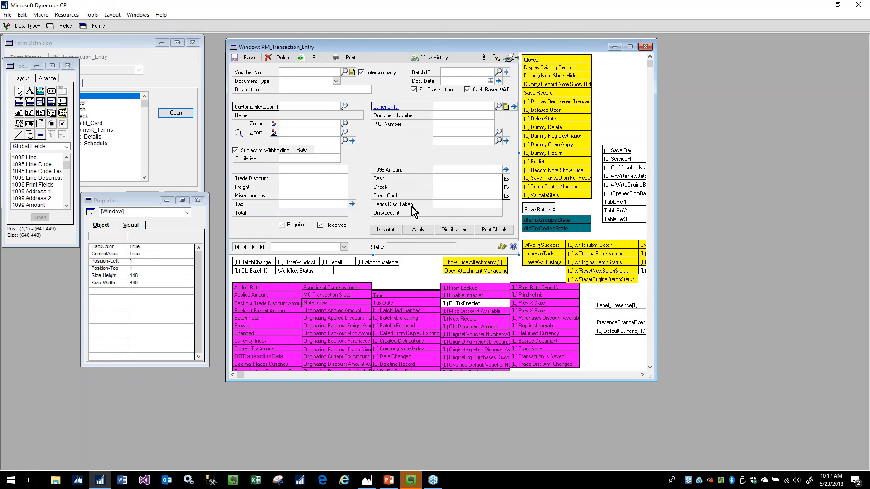
click(448, 181)
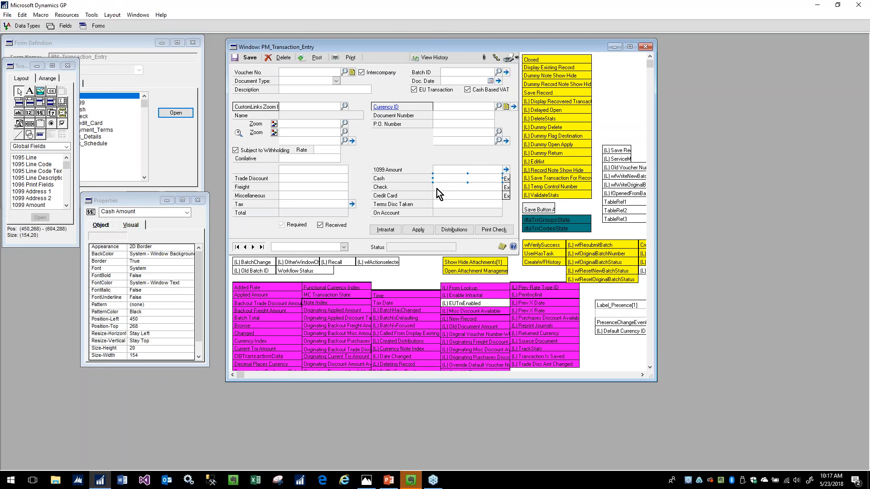
click(451, 194)
click(450, 180)
shift+click(449, 186)
shift+click(447, 196)
shift+click(445, 205)
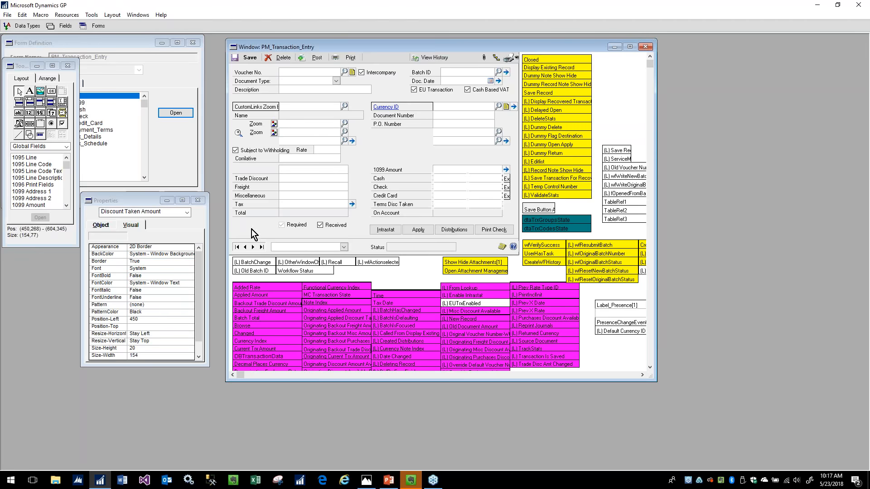
click(127, 202)
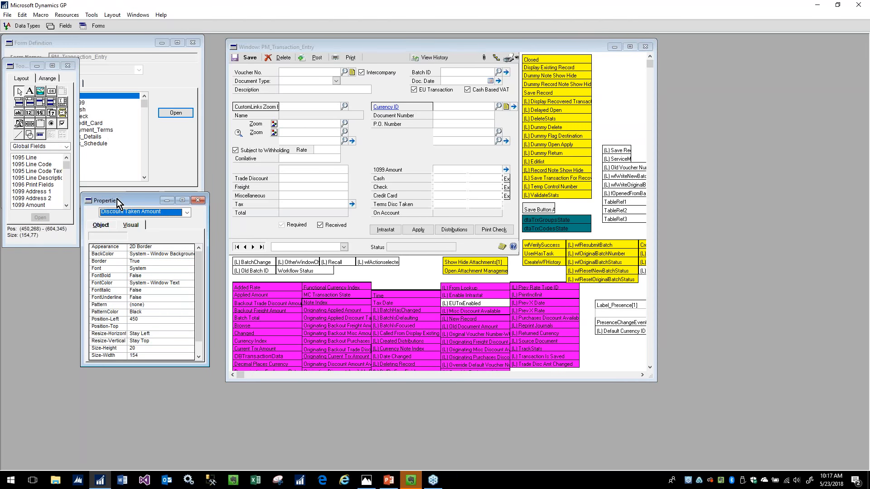
drag(124, 198, 131, 200)
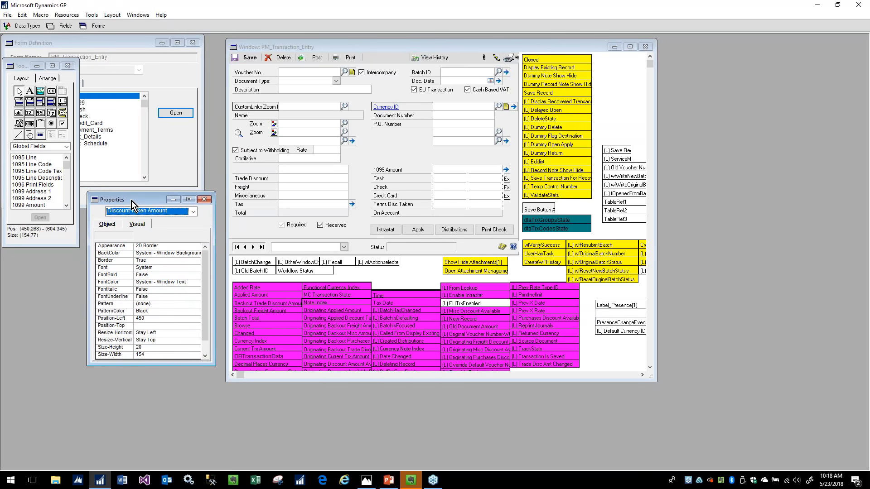
drag(151, 366, 162, 437)
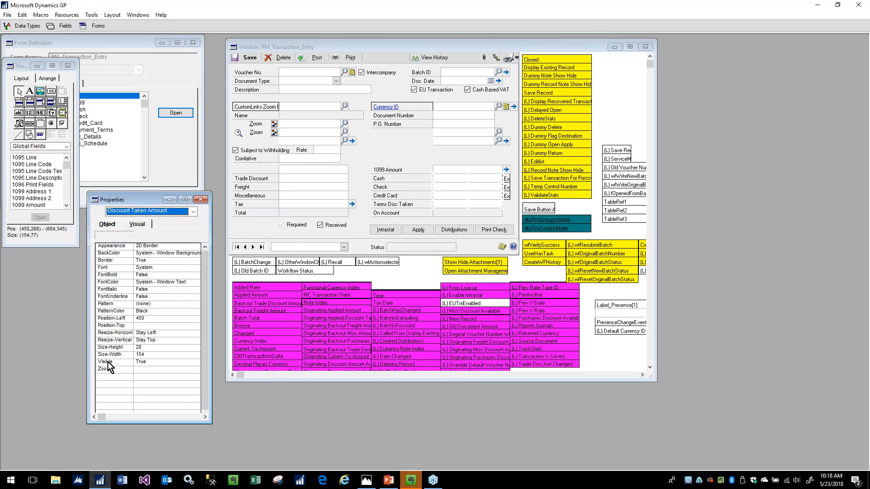
click(145, 362)
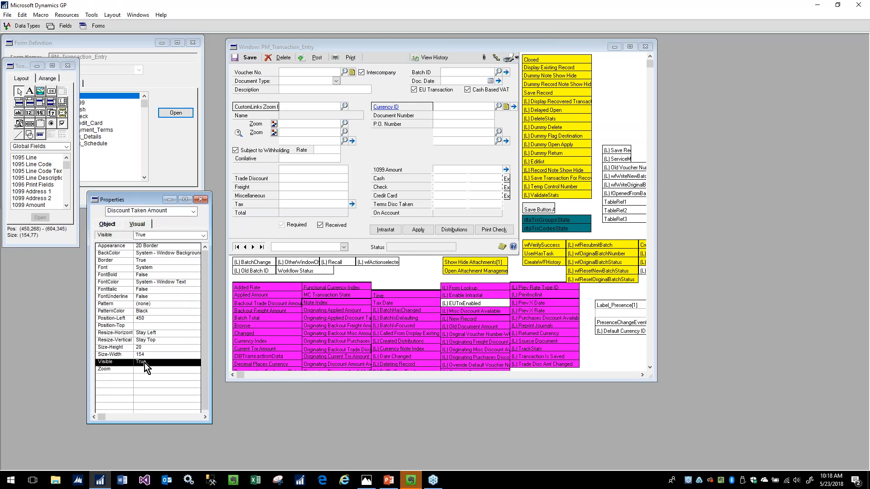
double_click(145, 363)
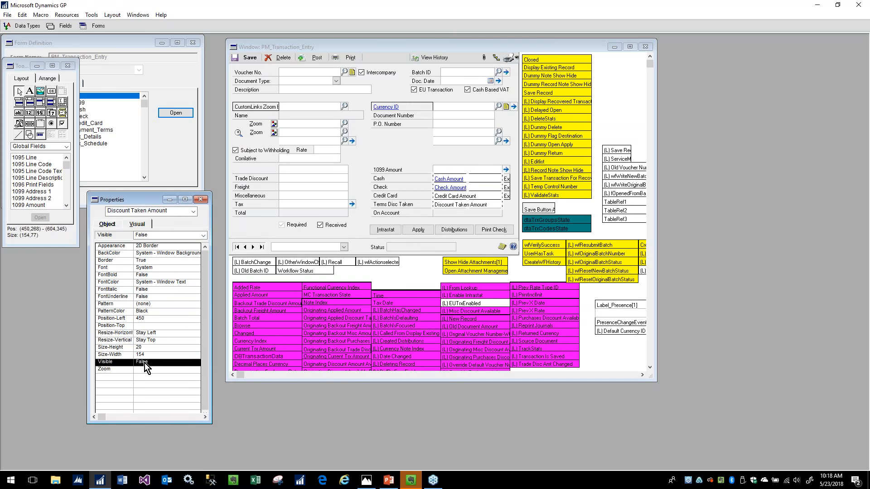
click(403, 204)
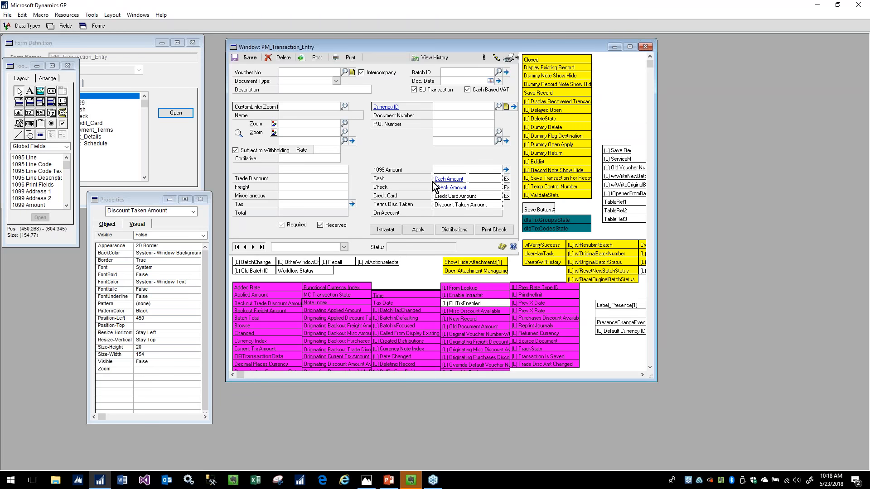
click(171, 343)
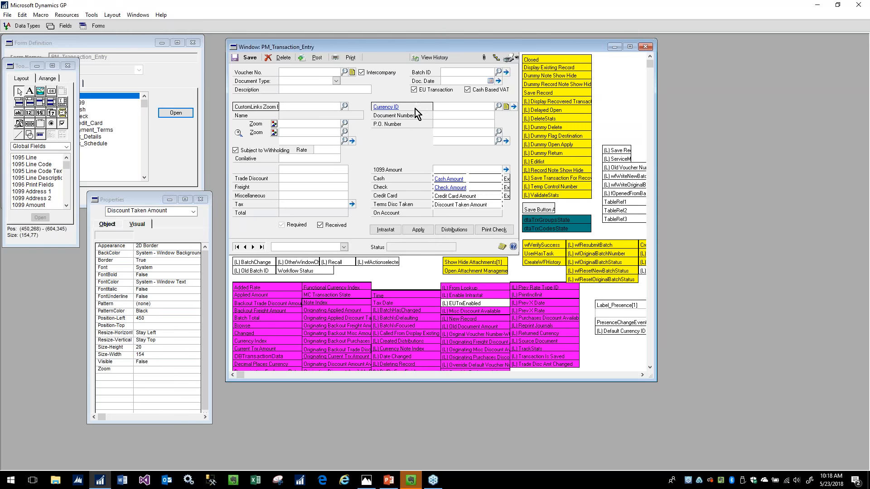
Move the P.O. Number label and its Purchase Order Number field down together to directly above the 1099 Amount row.
click(390, 127)
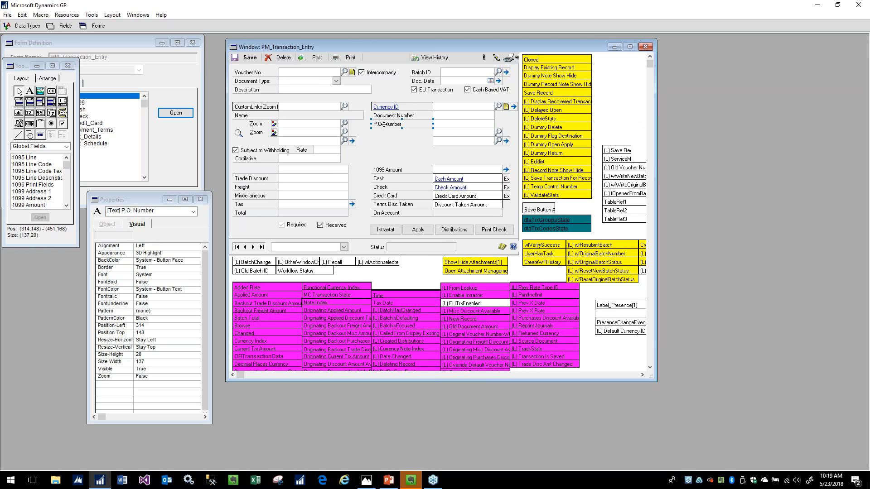
shift+click(457, 124)
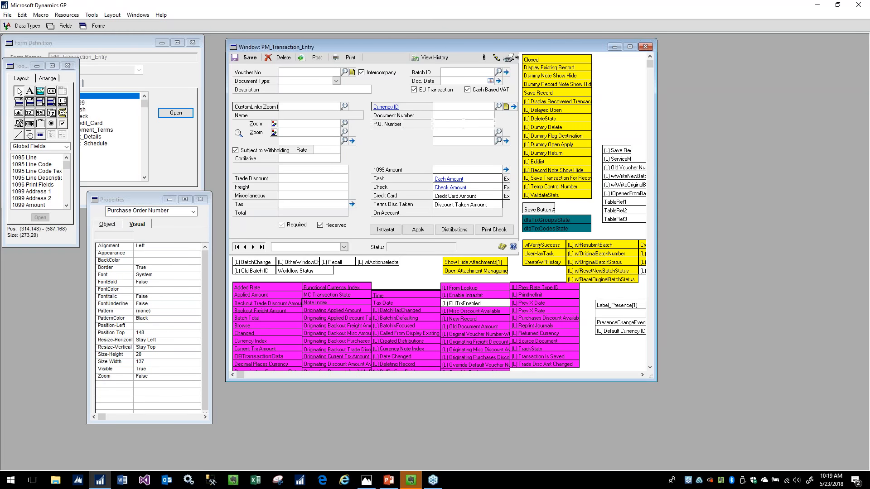
drag(457, 124, 456, 159)
click(393, 146)
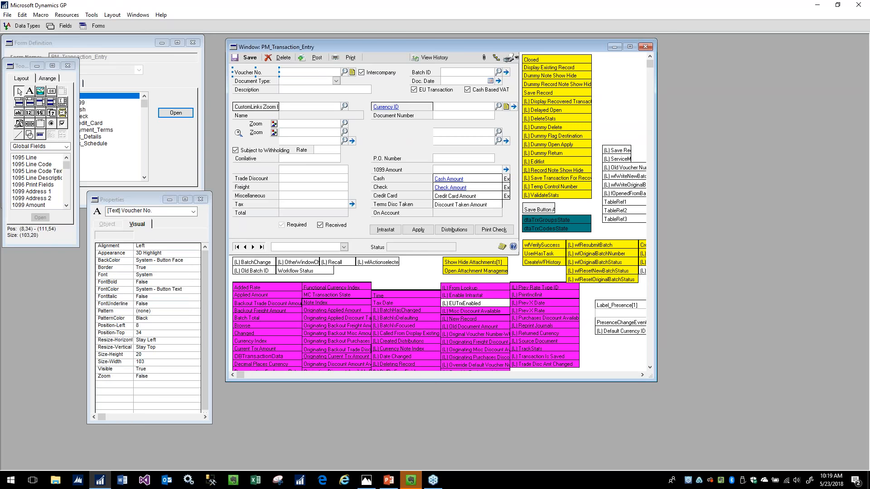
Change the Voucher No. label to "Int. Invoice No." with the Static Text tool, and restore the selection tool.
click(20, 76)
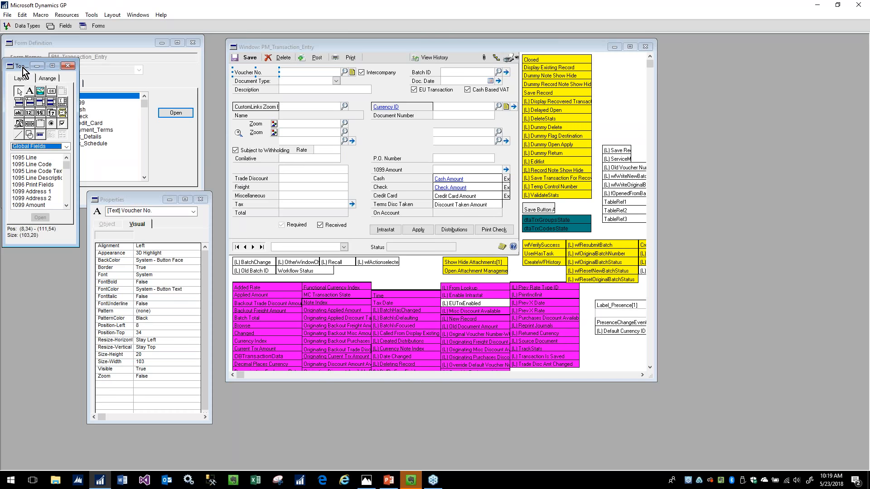
click(30, 93)
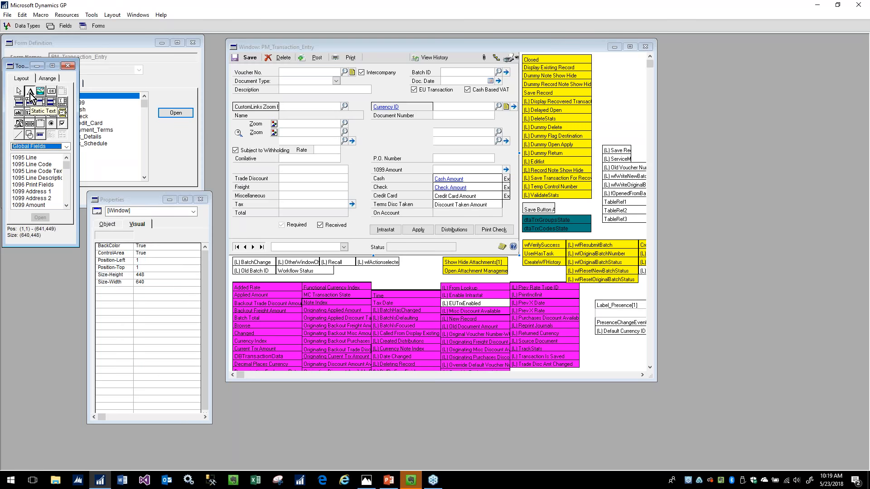
click(241, 75)
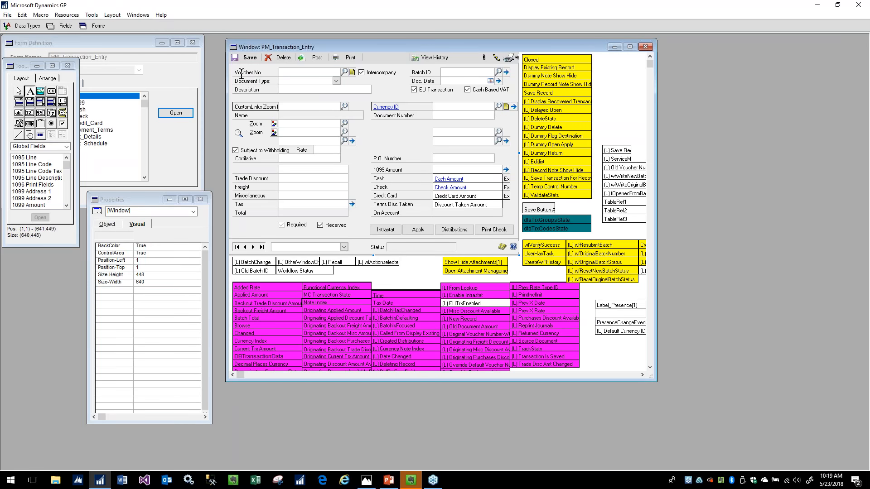
click(246, 71)
text(Int. Invoicde)
key(BackSpace)
key(BackSpace)
key(BackSpace)
text(e No)
click(18, 91)
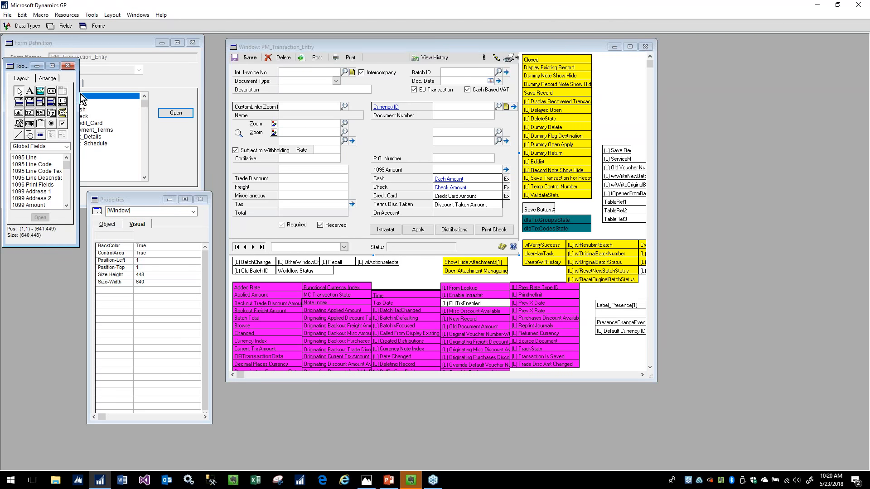
click(264, 80)
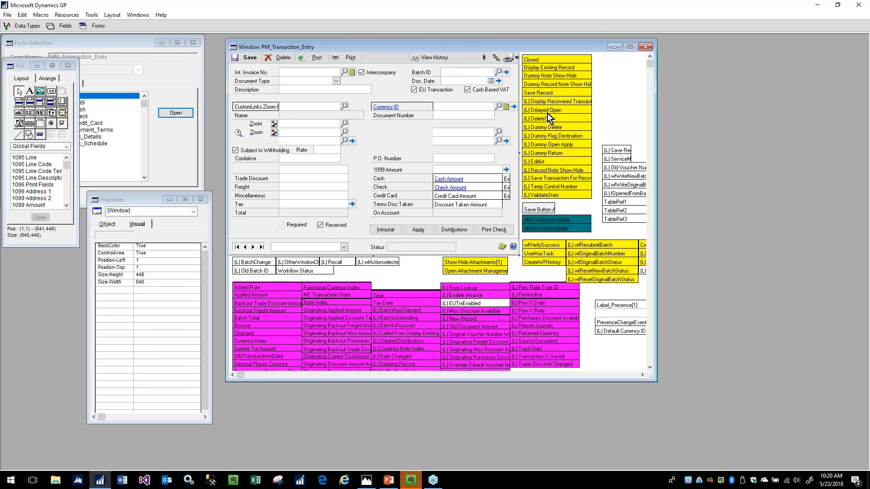
Close the PM_Transaction_Entry layout with its changes saved and return from the Modifier to Microsoft Dynamics GP.
click(649, 48)
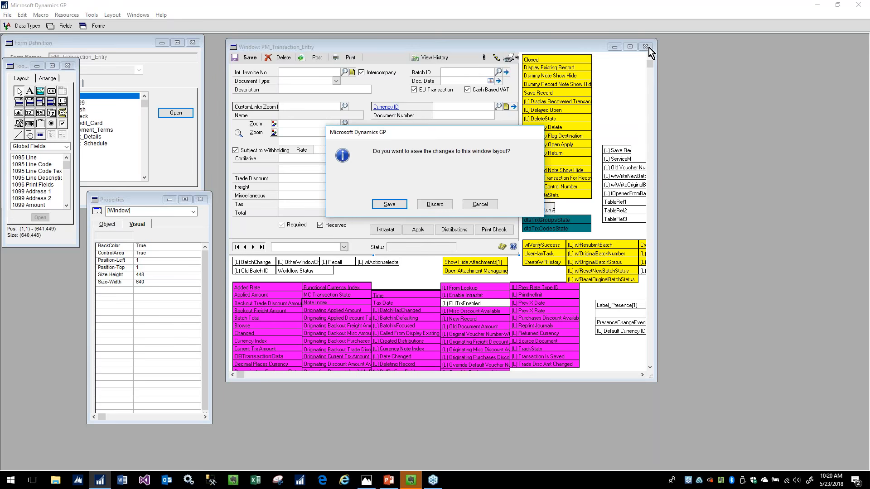
click(391, 209)
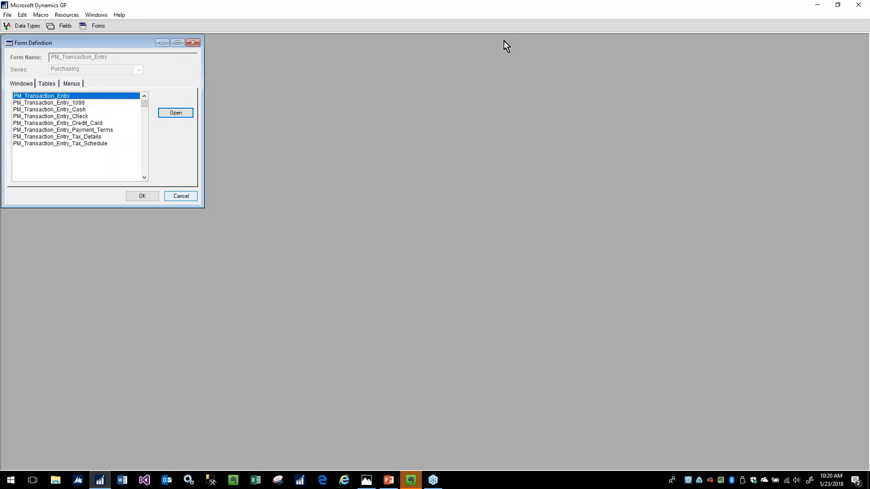
click(8, 17)
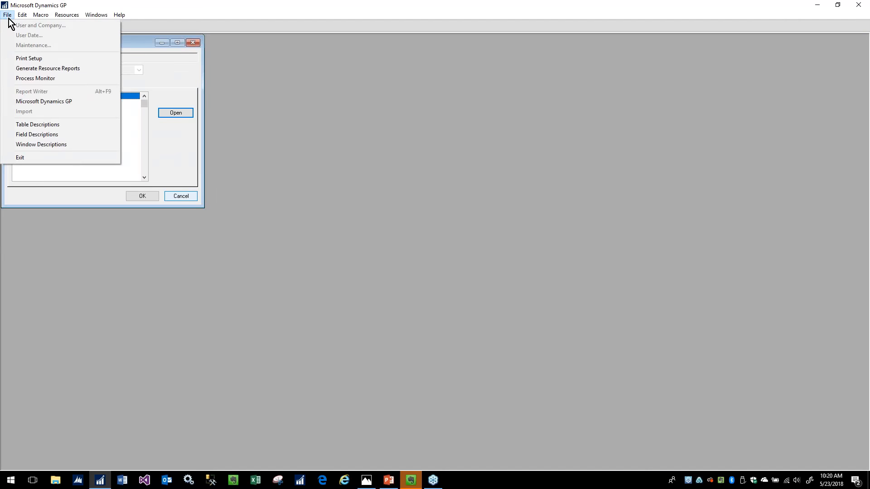
click(39, 101)
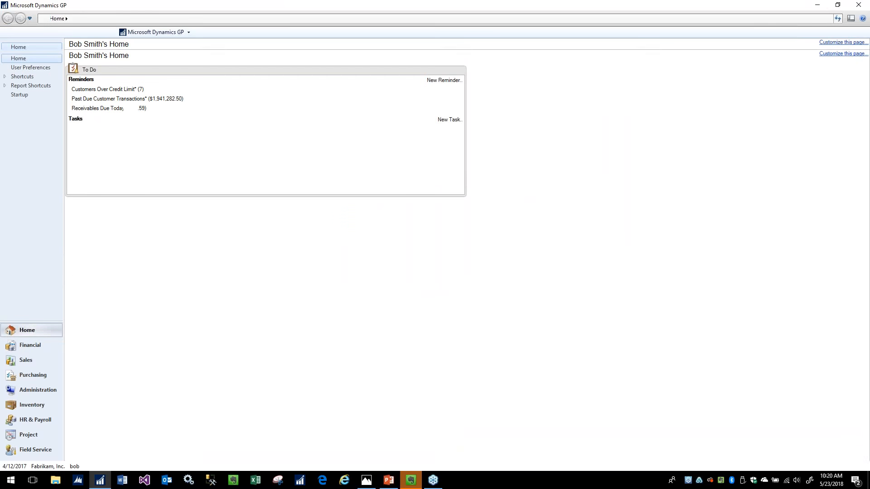
Open Payables Transaction Entry from the Purchasing page to check its layout, moving the window toward the middle of the page.
click(42, 364)
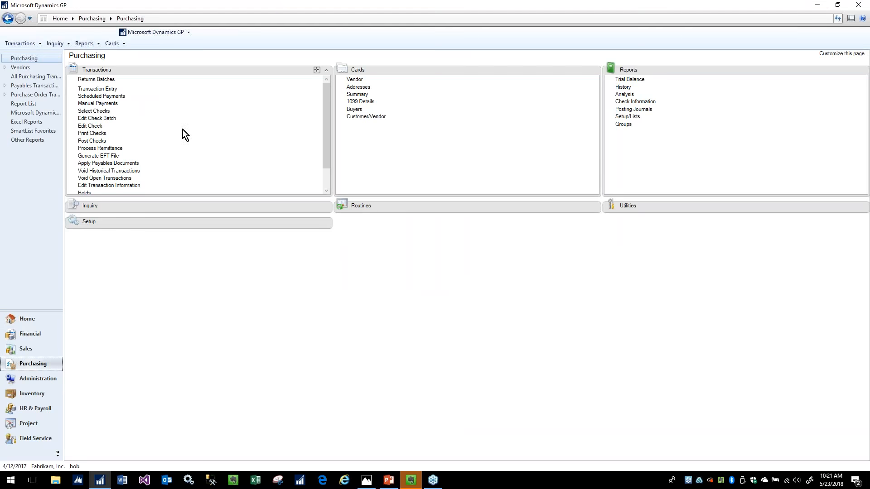
click(99, 90)
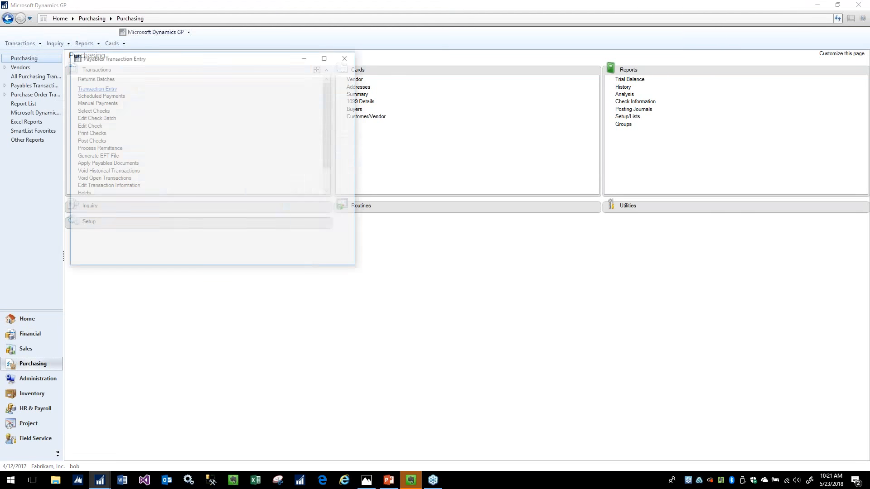
drag(192, 56, 264, 71)
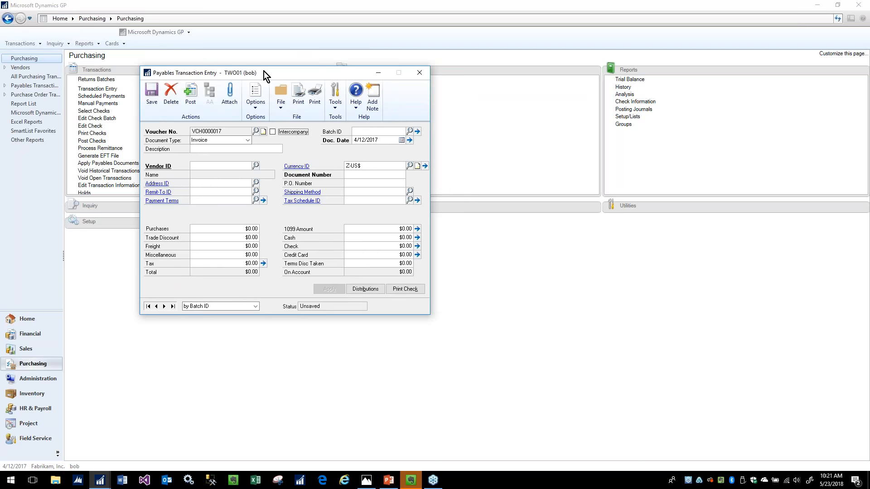
Switch to the PowerPoint slide show and advance to the Set Security for Customization slide.
click(388, 480)
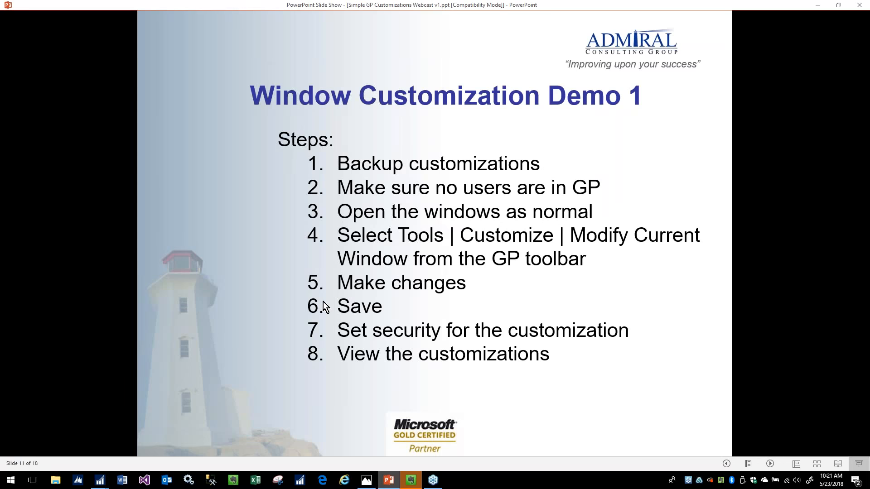
click(368, 379)
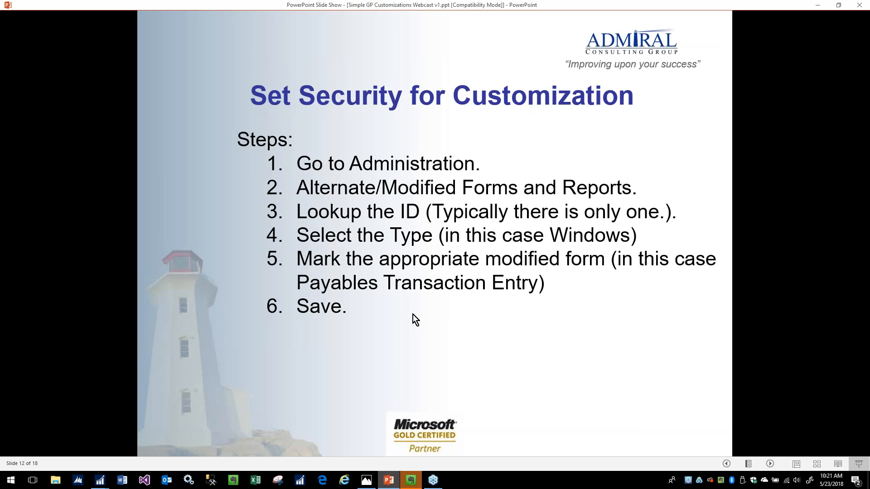
Switch back to Dynamics GP, close the Payables Transaction Entry window and go to the Administration page.
mouse_move(100, 479)
click(138, 449)
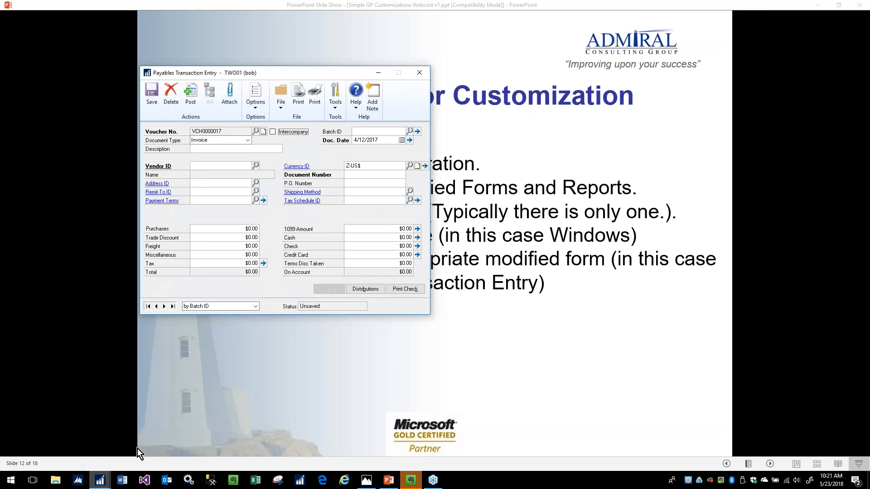
click(419, 73)
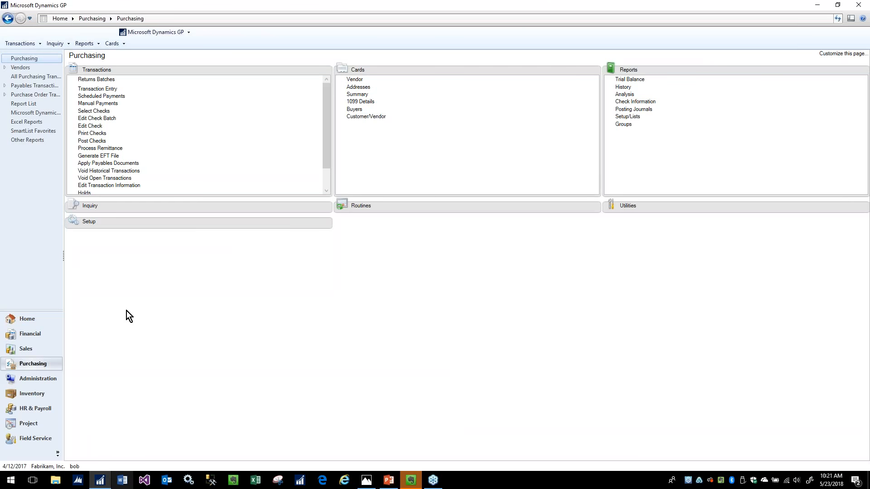
click(45, 379)
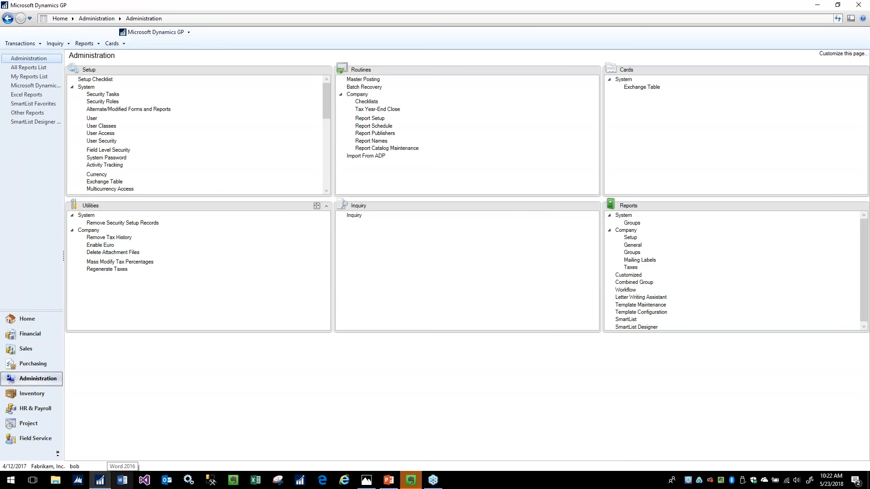
Open Alternate/Modified Forms and Reports, entering the system password, and load the DEFAULTUSER ID.
click(139, 113)
text(••)
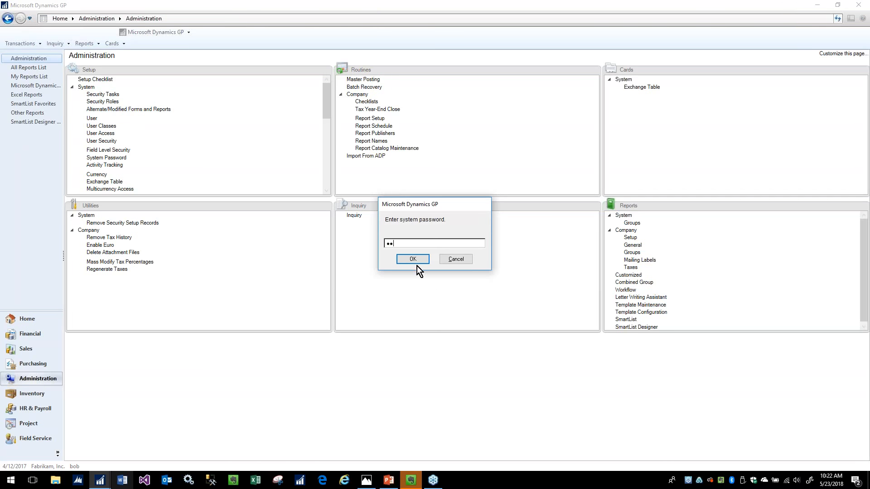
click(411, 260)
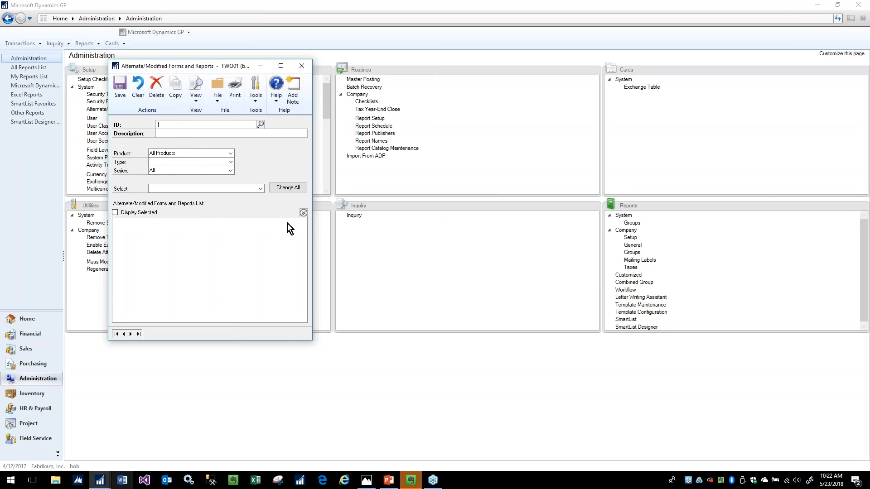
click(261, 124)
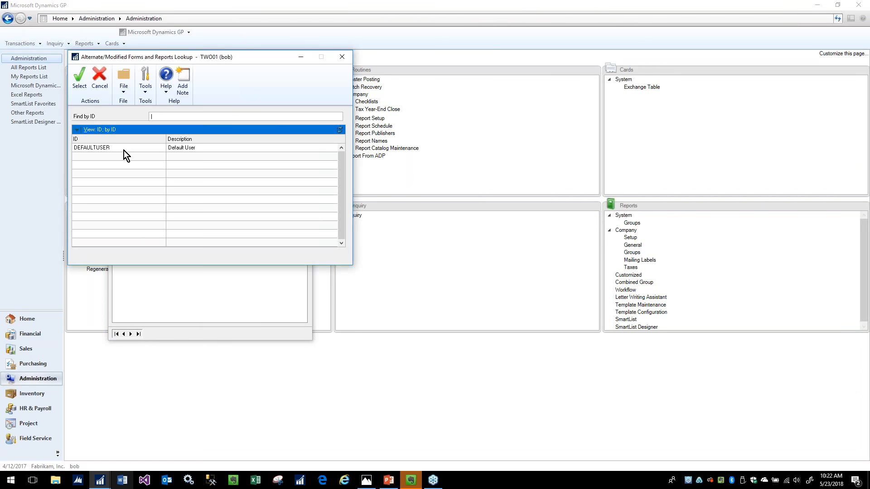
double_click(123, 151)
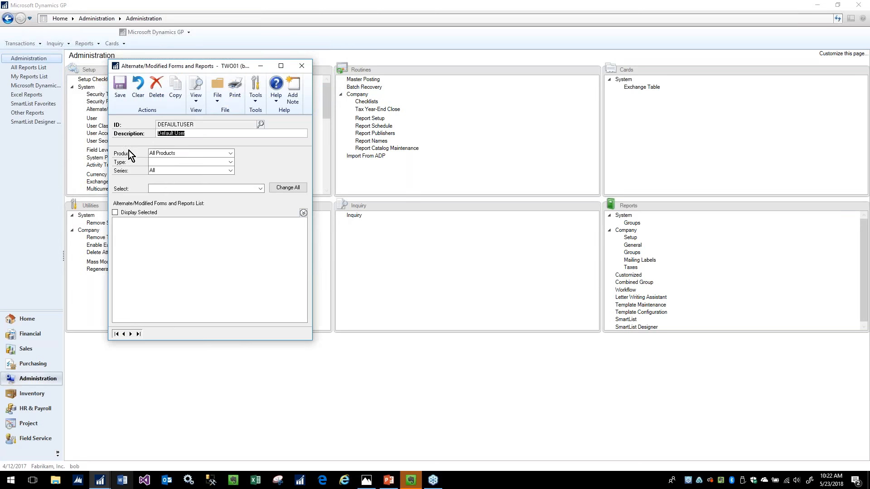
List the Windows type for all products, enlarge the setup window vertically and expand the Purchasing series.
drag(241, 69, 259, 62)
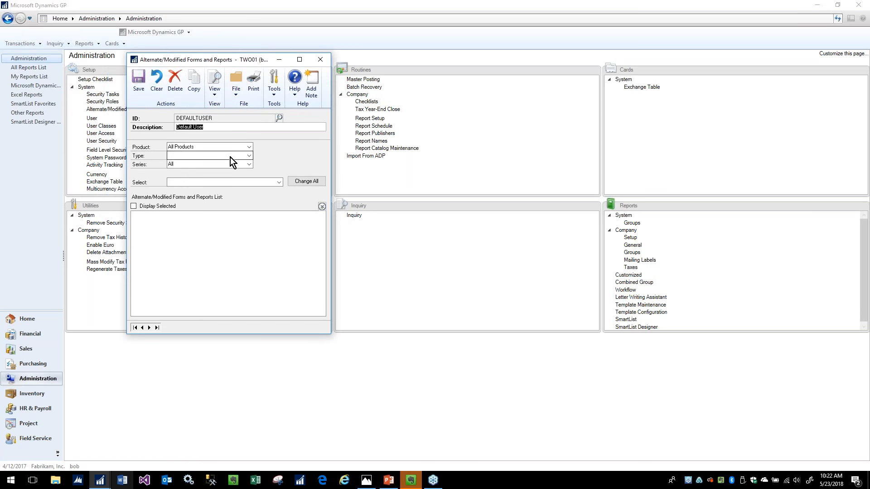
click(248, 156)
click(198, 163)
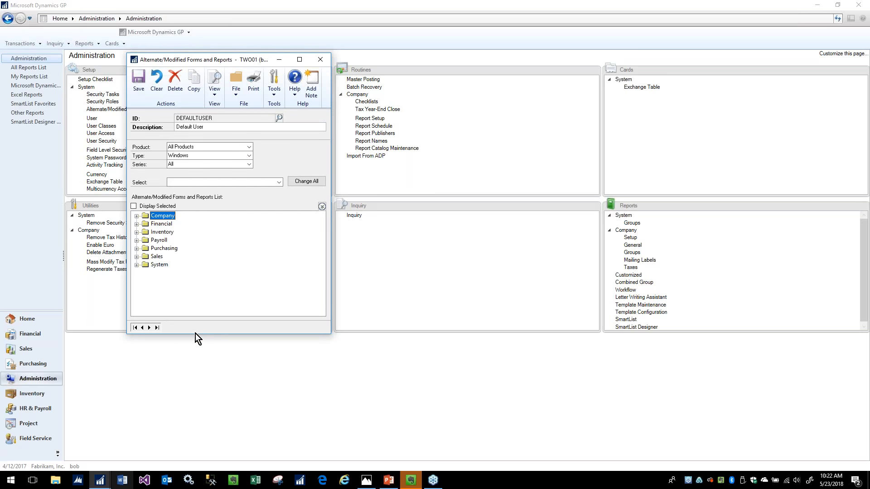
drag(202, 338, 201, 413)
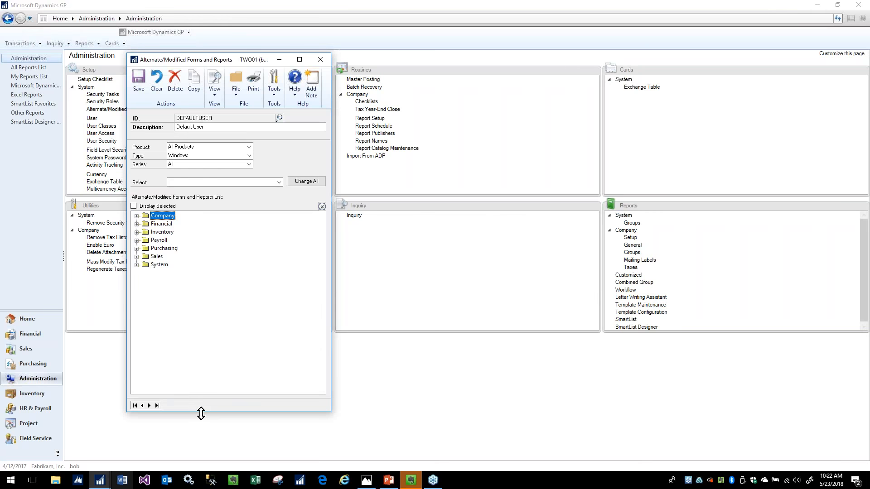
click(137, 248)
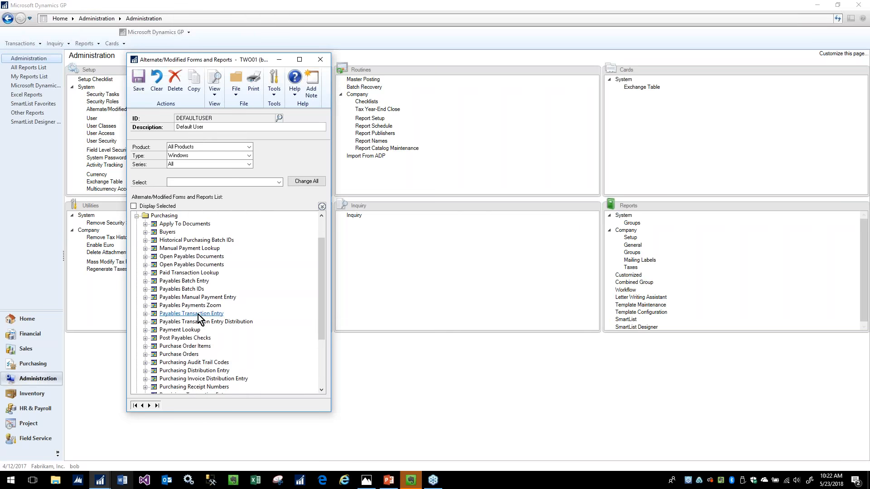
Assign the Microsoft Dynamics GP (Modified) version to Payables Transaction Entry, save the ID and close the setup window.
click(146, 314)
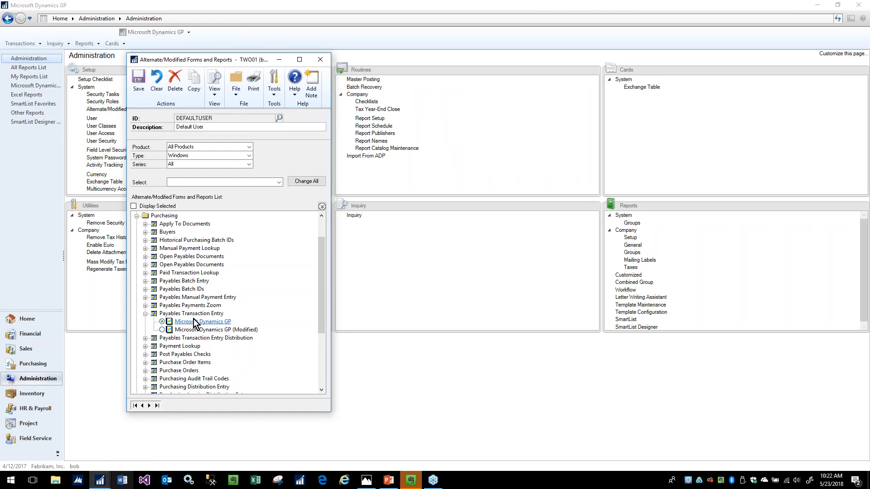
click(162, 330)
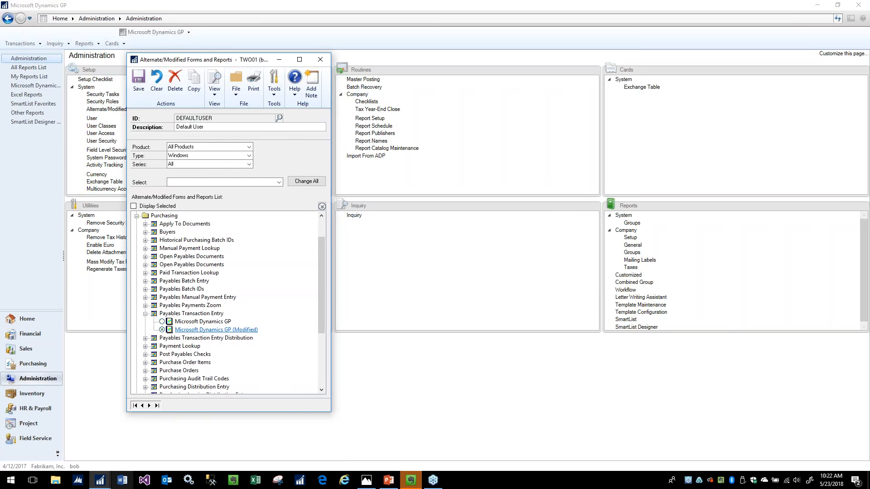
click(143, 86)
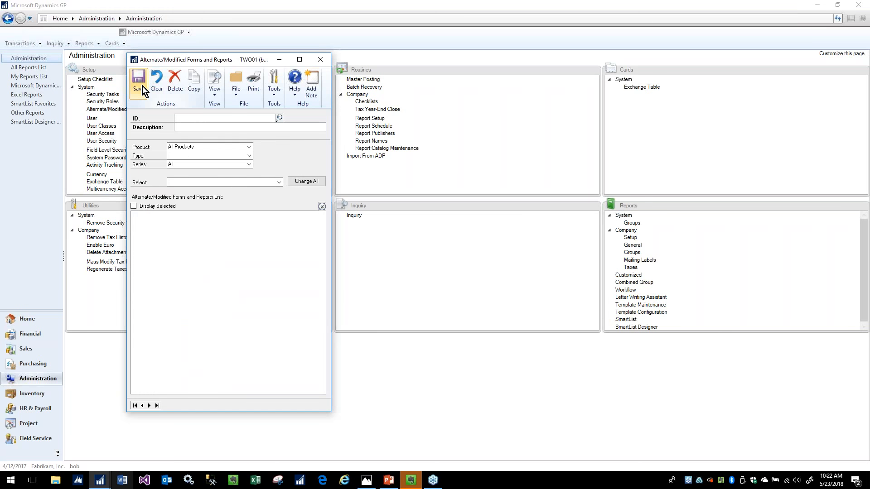
click(319, 59)
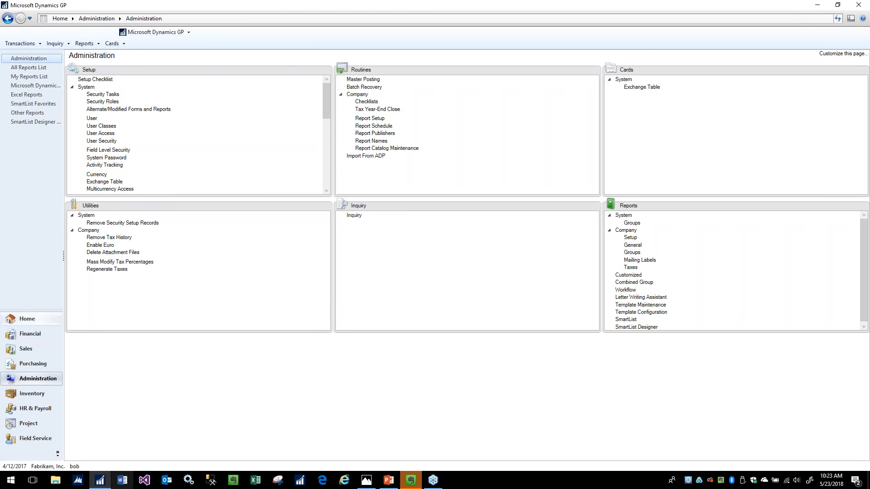
Open Payables Transaction Entry from the Purchasing page and check its modified layout and the field that receives the initial focus.
click(40, 363)
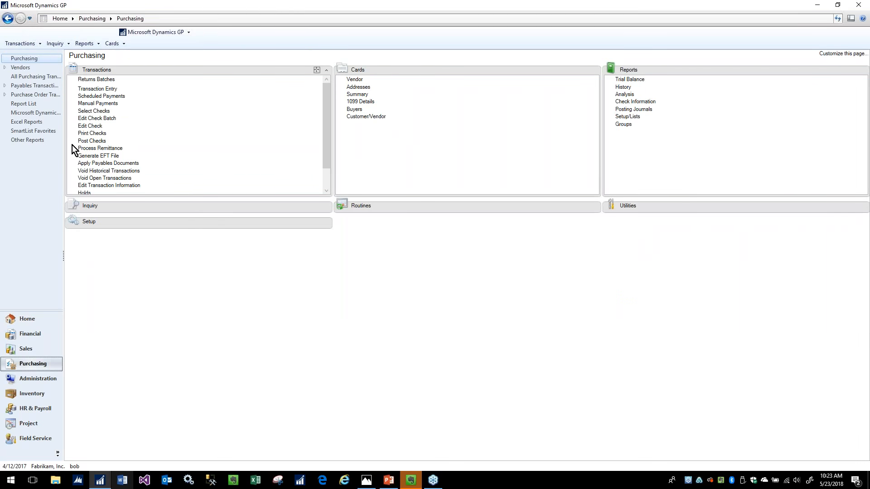
click(98, 88)
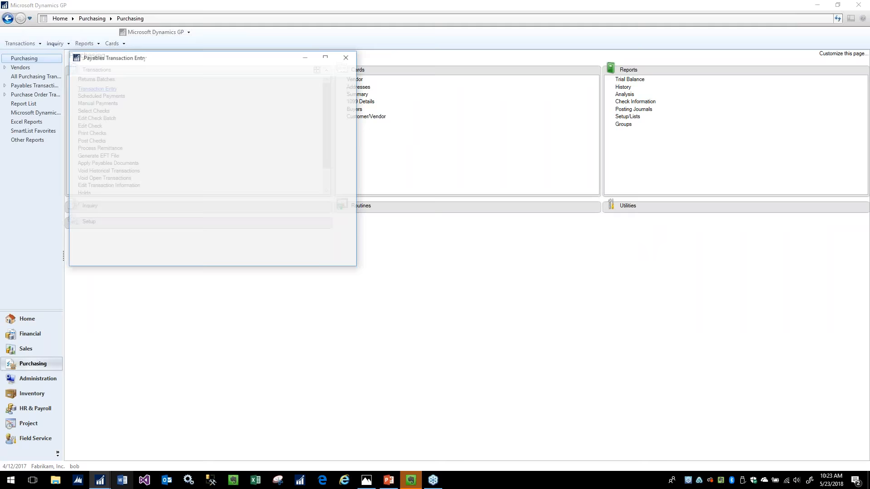
drag(189, 55, 214, 58)
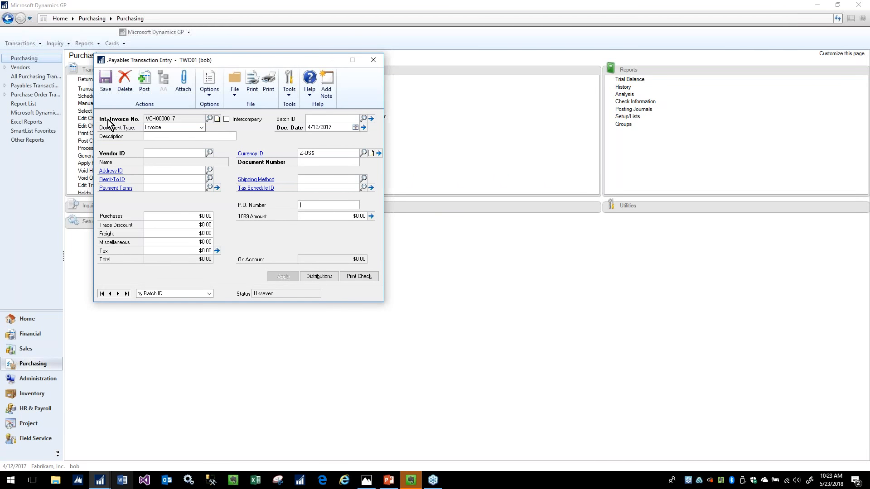
click(307, 203)
key(alt+Tab)
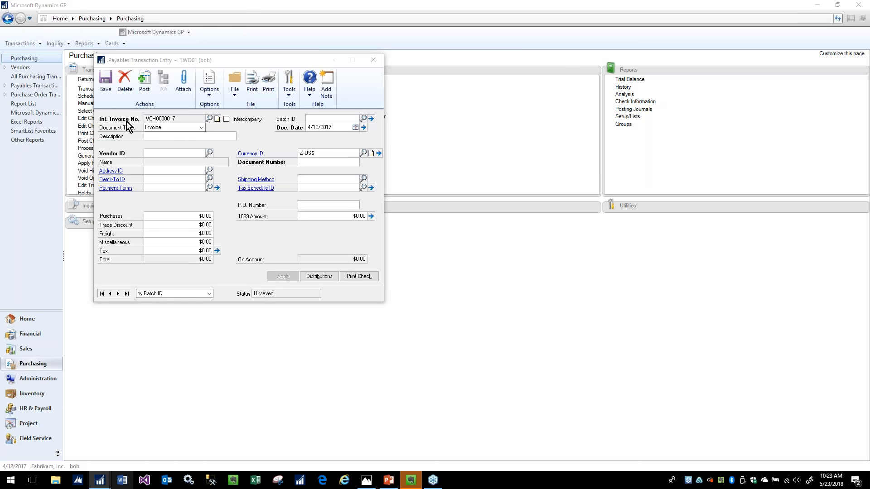
Open the current Payables Transaction Entry window in the Modifier.
click(288, 86)
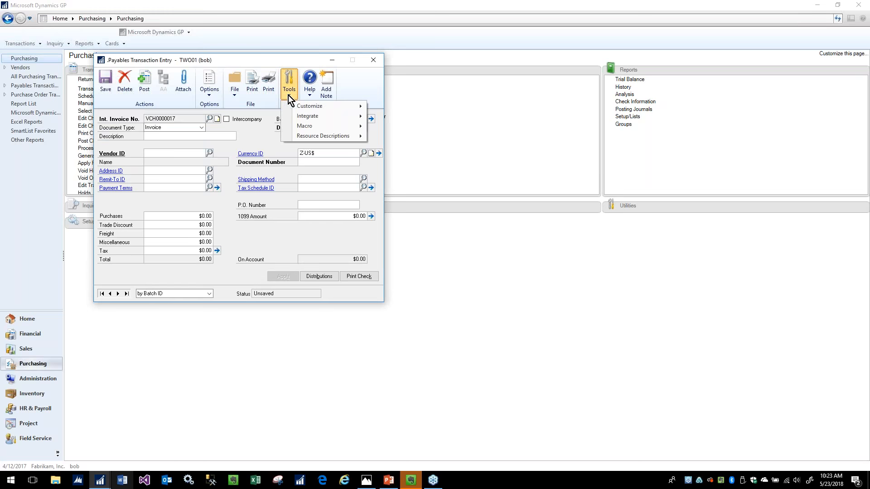
mouse_move(317, 104)
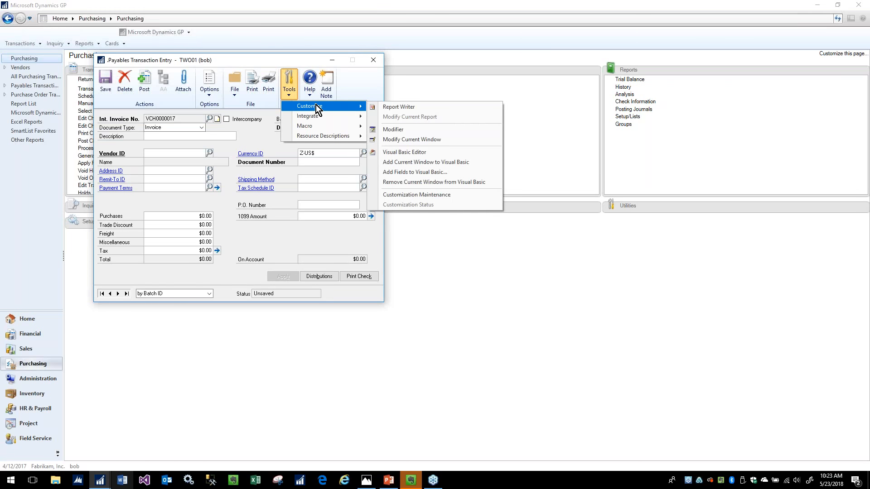
click(399, 140)
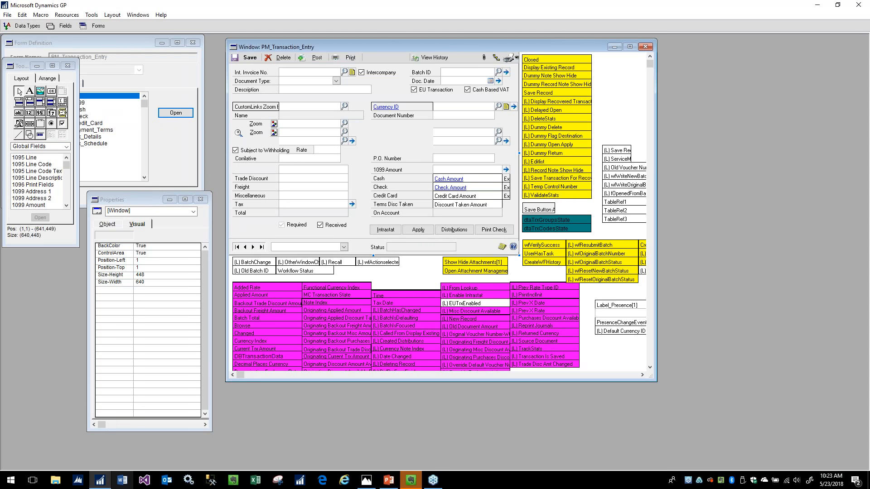
click(116, 17)
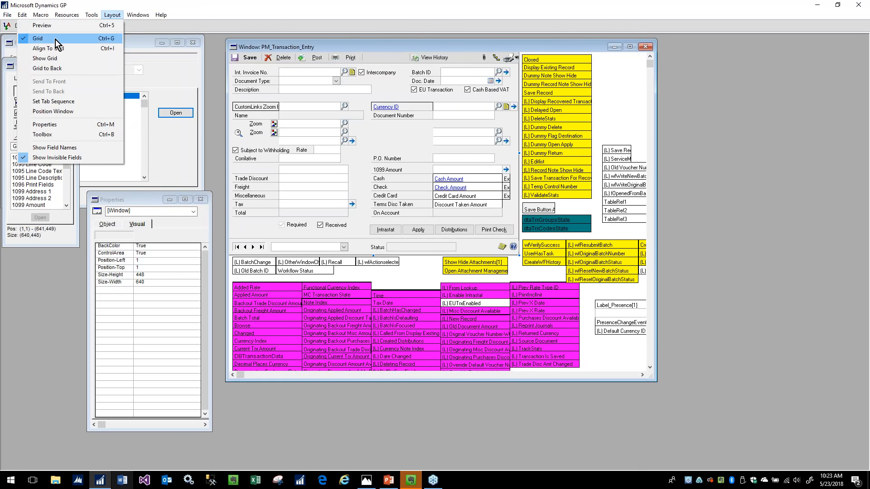
click(51, 101)
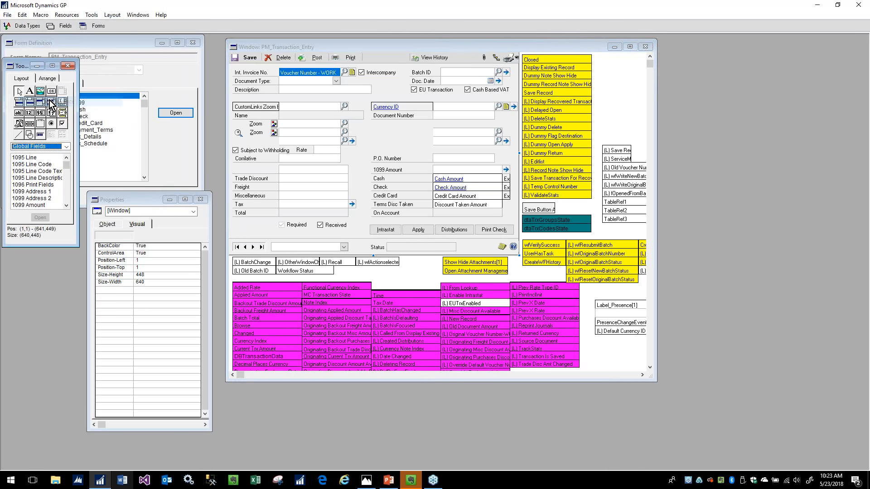
click(316, 69)
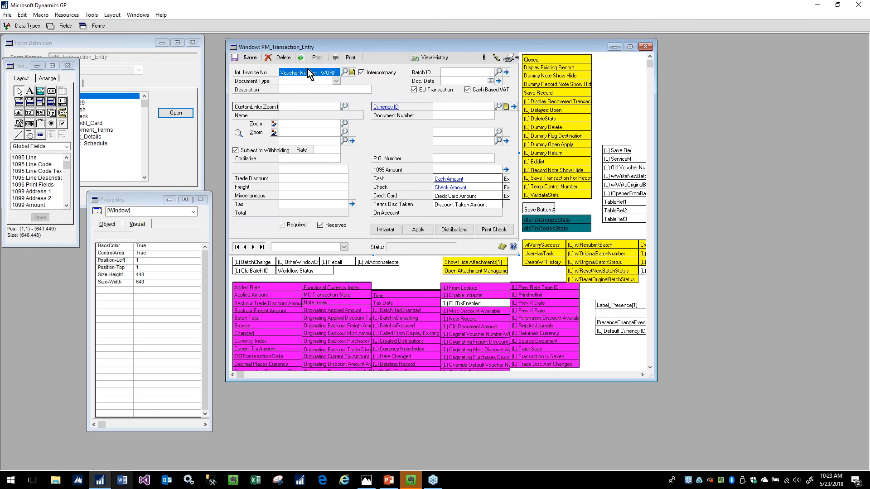
click(117, 14)
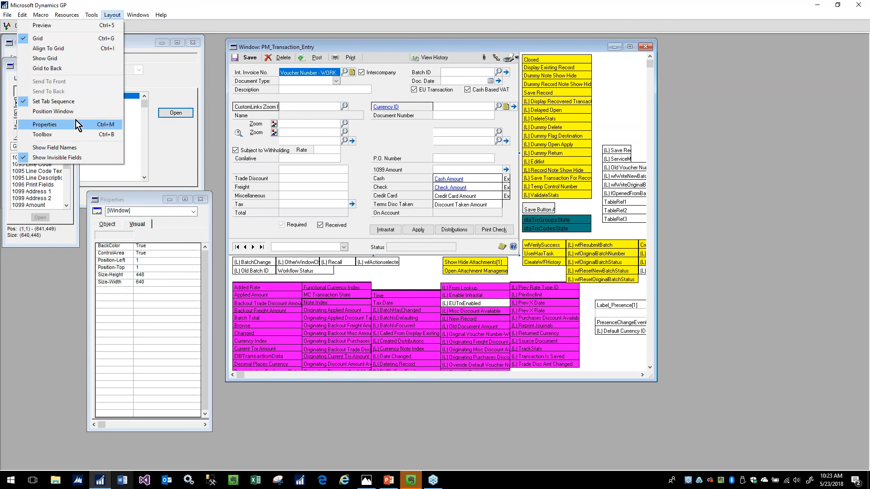
click(75, 111)
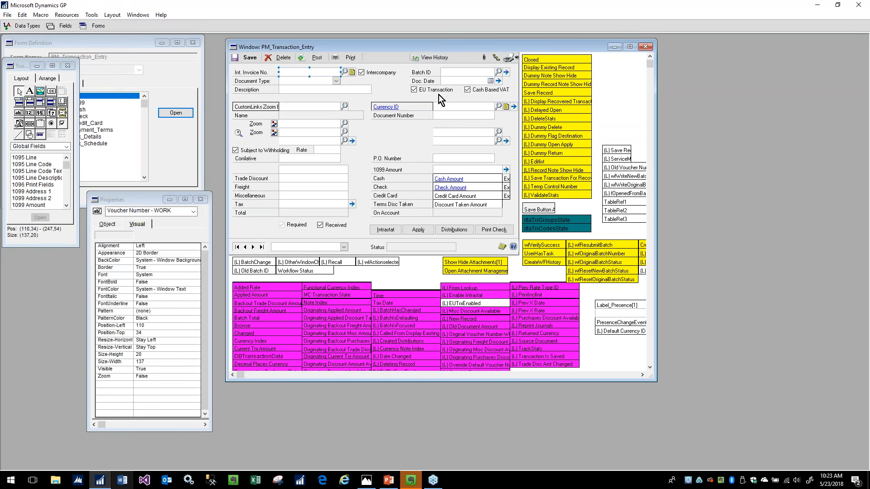
Turn on Set Tab Sequence for PM_Transaction_Entry and place Document Type after Voucher Number - WORK in the tab order.
click(113, 14)
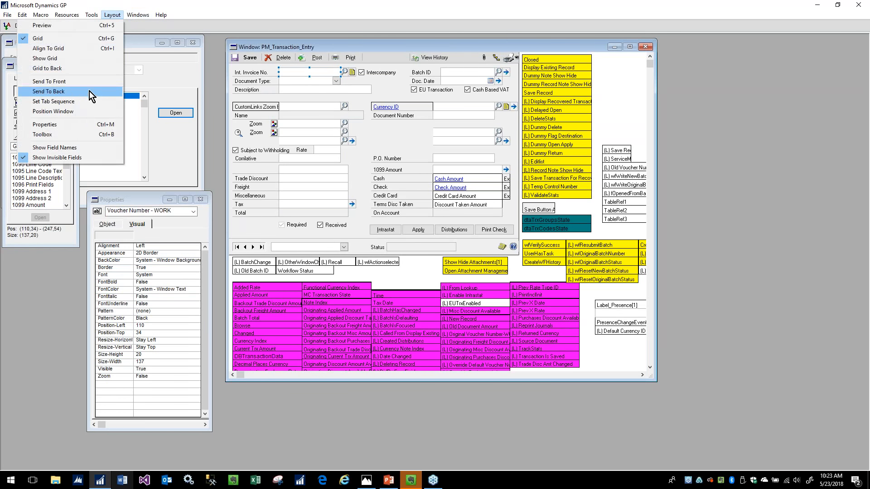
click(82, 104)
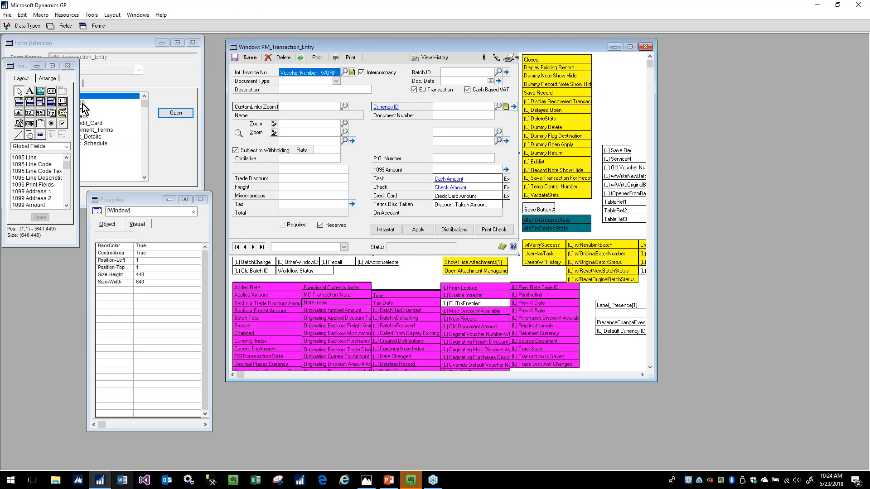
key(Tab)
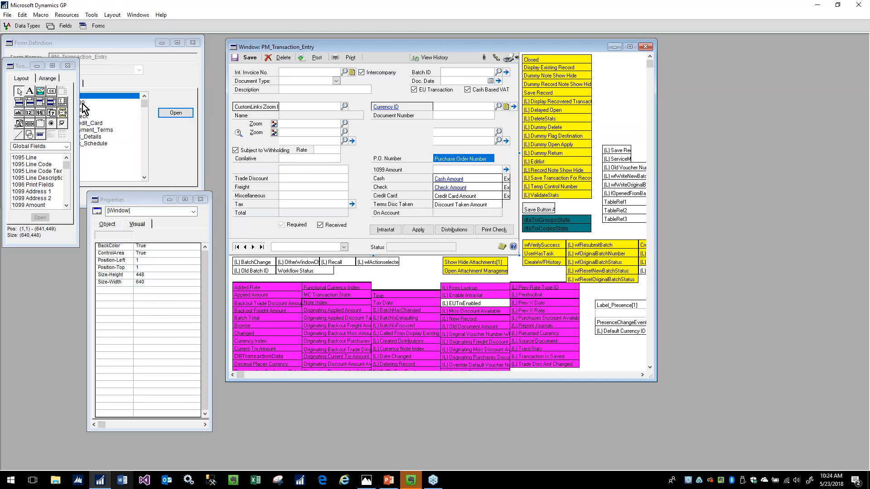
click(298, 80)
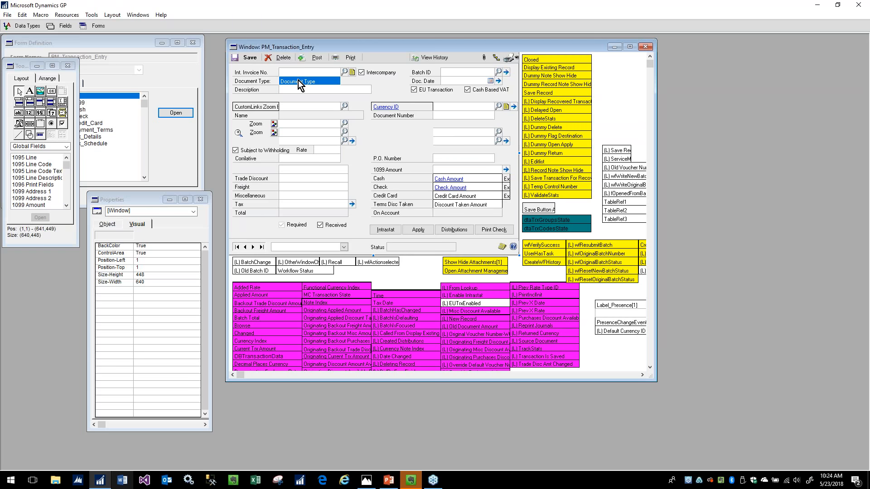
key(Tab)
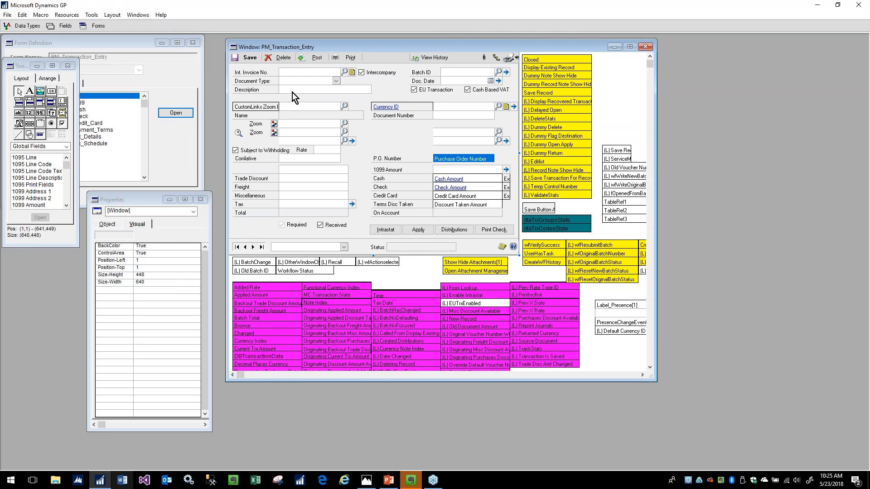
Place Transaction Description and Batch Number next in the tab order, and turn off Set Tab Sequence.
click(292, 92)
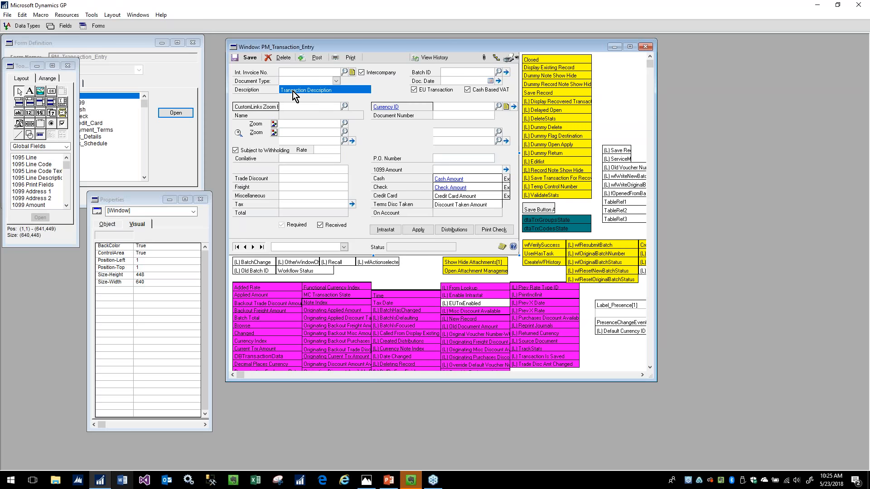
key(shift+Tab)
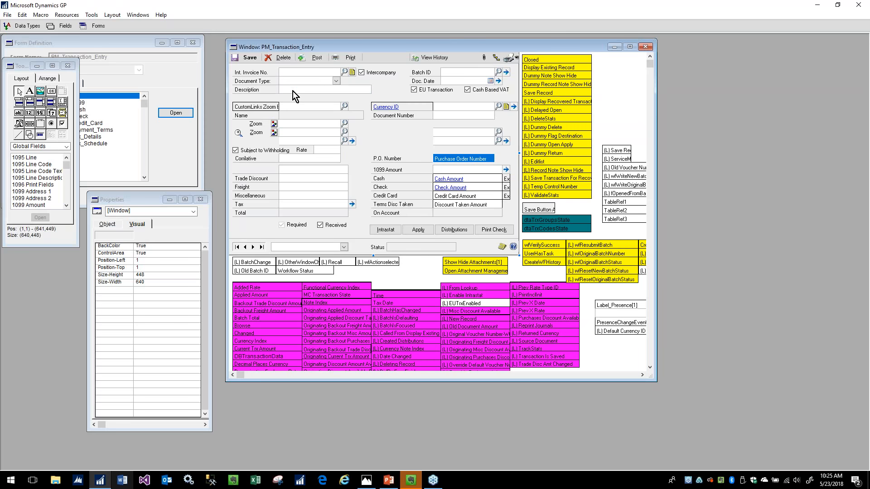
click(455, 73)
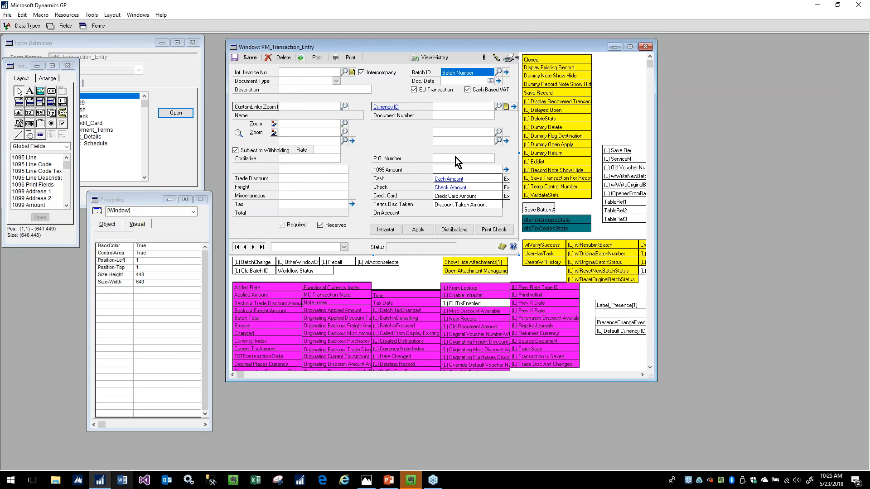
click(111, 15)
click(77, 104)
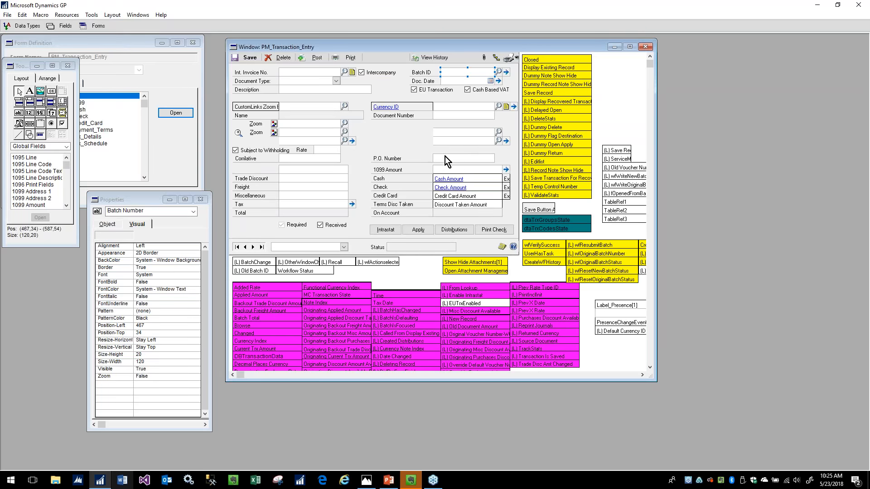
Set the TabStop property of the P.O. Number field to False in the PM_Transaction_Entry window.
click(456, 158)
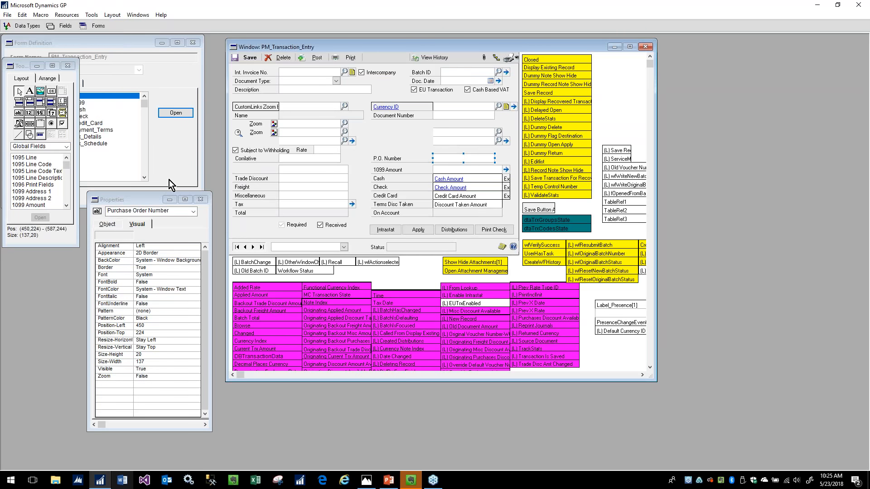
click(121, 221)
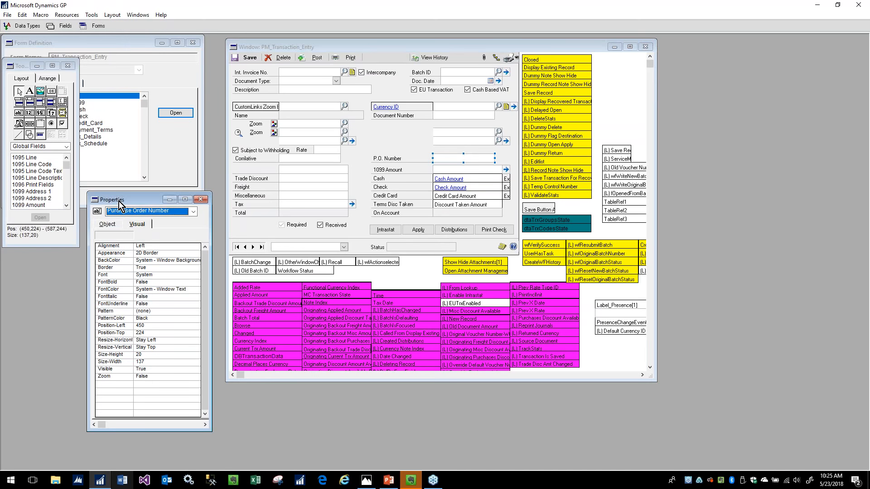
click(108, 224)
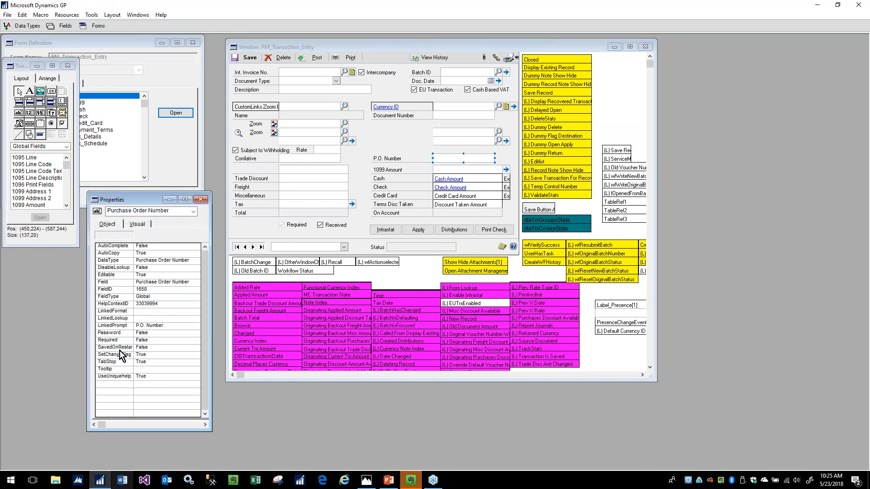
double_click(146, 363)
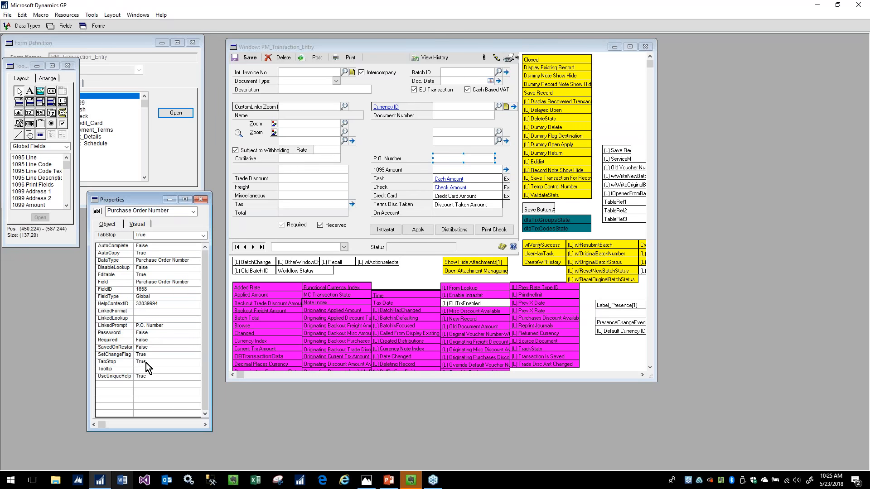
click(229, 319)
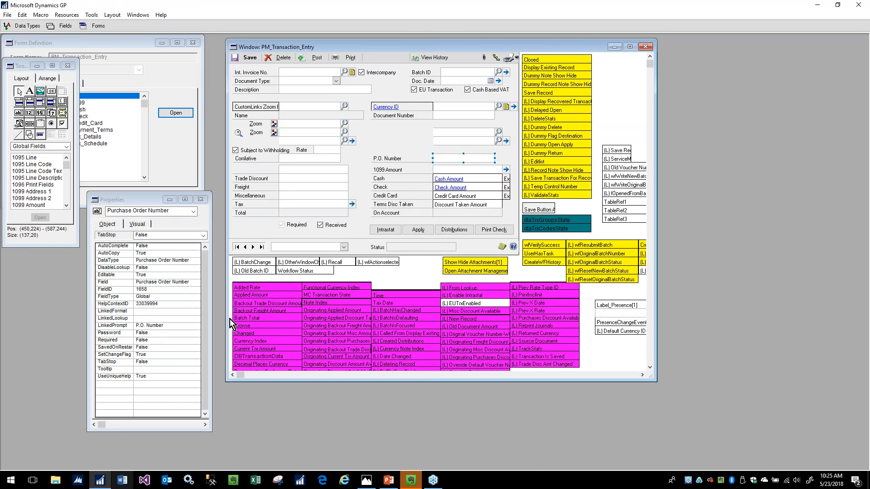
click(156, 214)
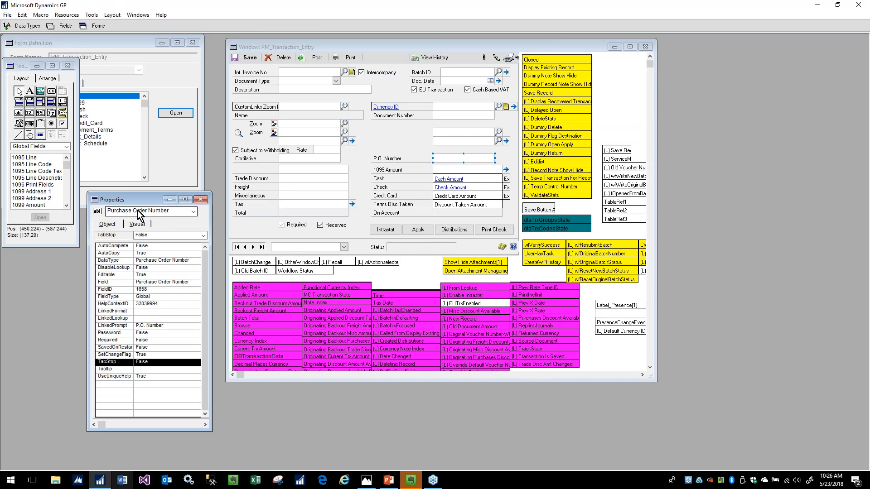
Close the PM_Transaction_Entry layout with its changes saved, and return from the Modifier to Microsoft Dynamics GP.
click(637, 60)
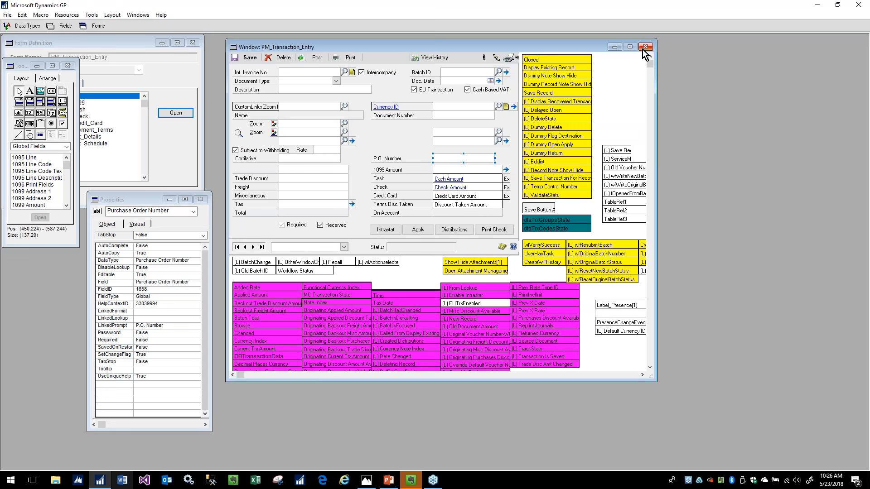
click(643, 47)
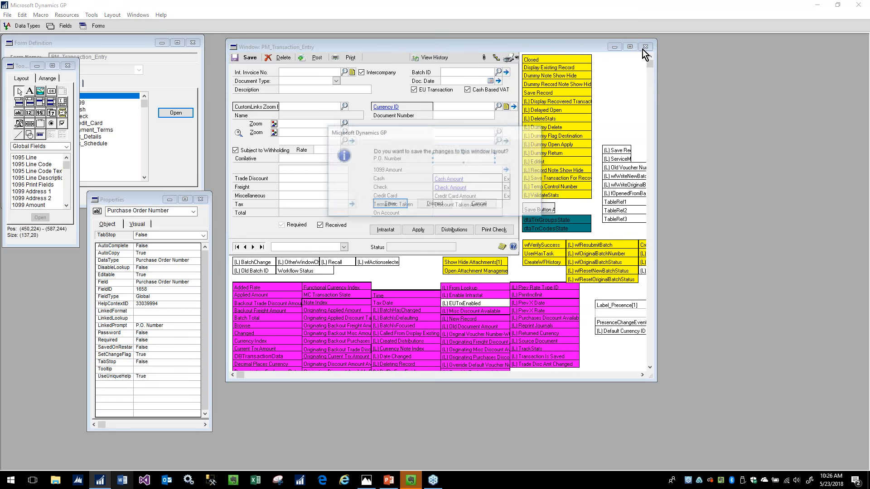
click(389, 206)
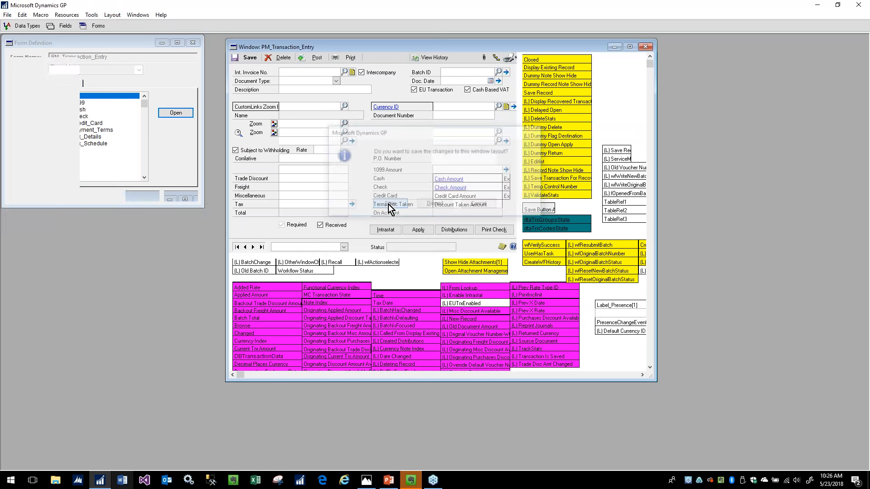
click(149, 199)
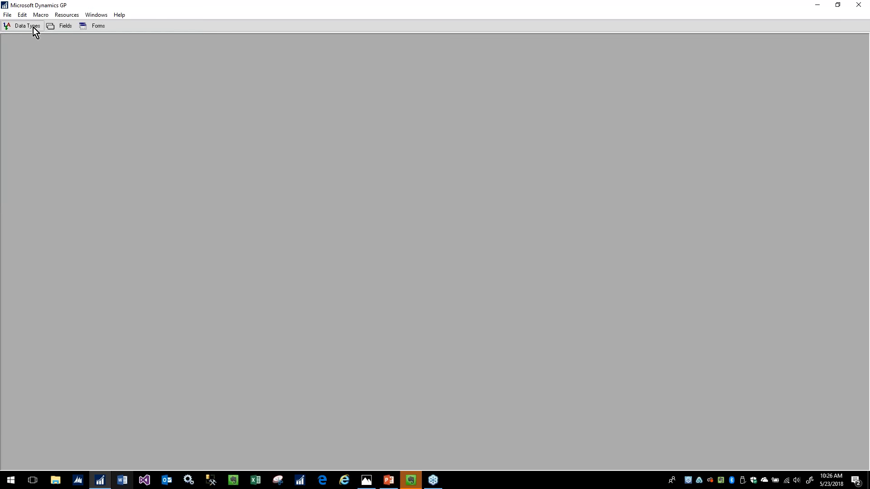
click(7, 14)
click(61, 102)
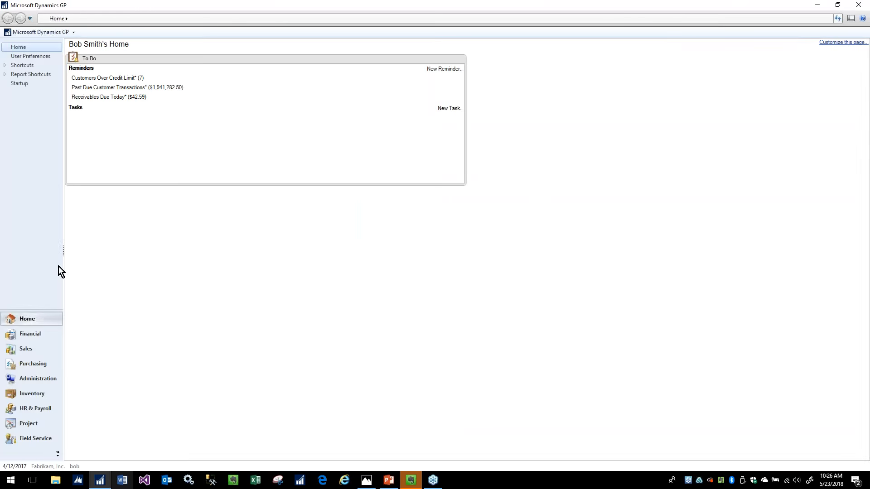
Open Payables Transaction Entry from Purchasing to test its tab order field by field, and close it, deleting the unsaved transaction.
click(34, 366)
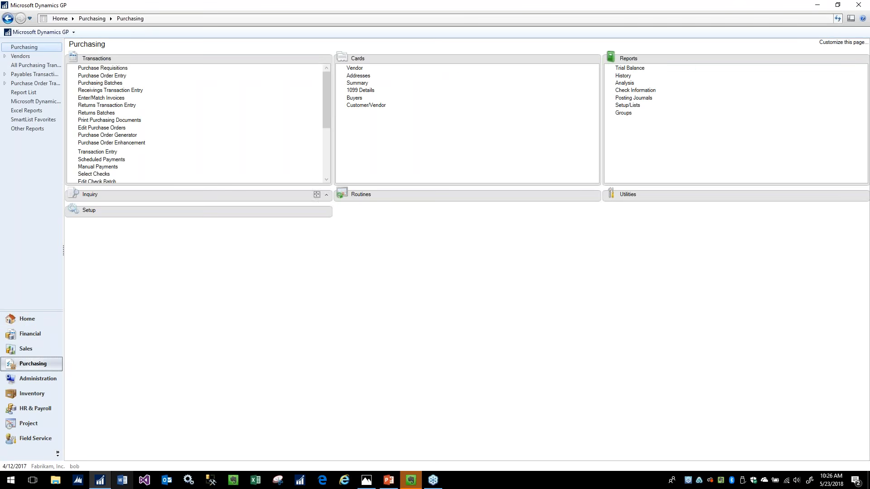
click(93, 154)
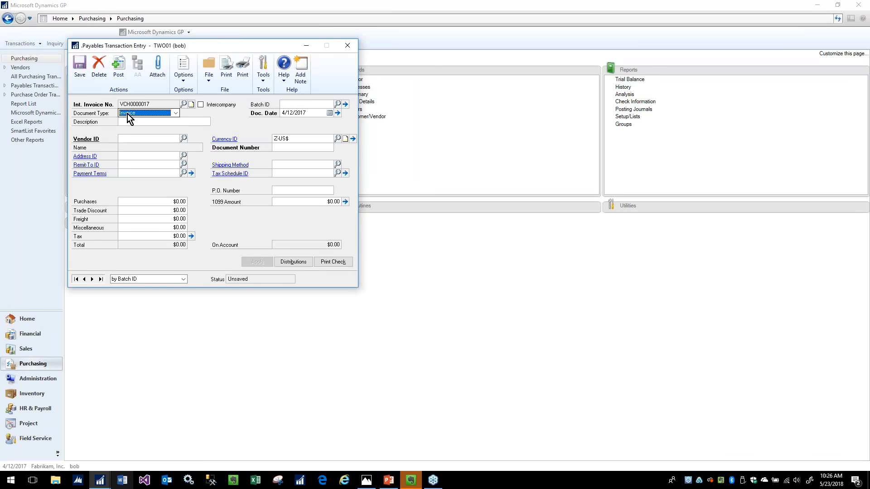
key(Tab)
key(Tab)
key(Tab)
key(Tab)
key(Tab)
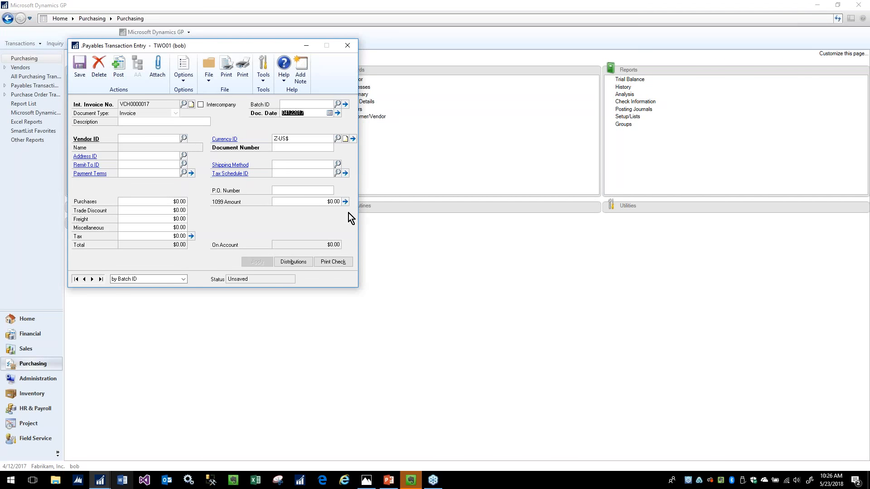
key(Tab)
key(Tab)
key(Tab)
key(Tab)
key(Tab)
key(Tab)
key(Tab)
key(Tab)
key(Tab)
key(Tab)
key(Tab)
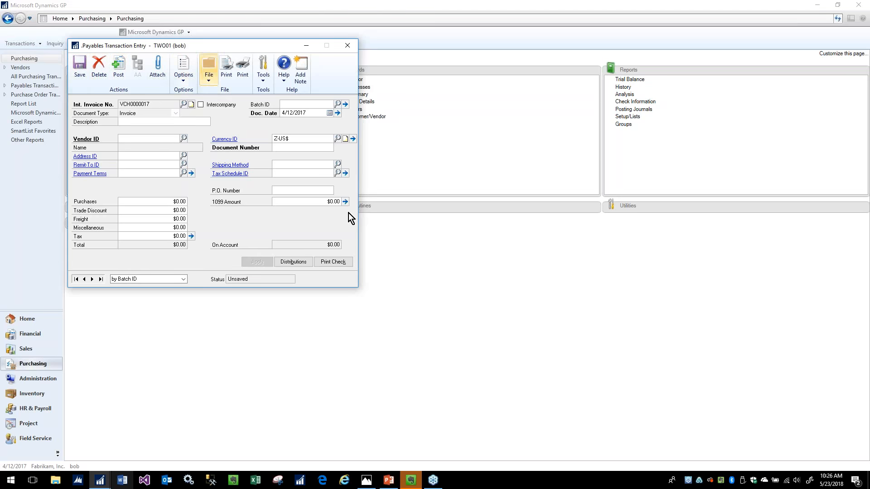
key(Tab)
key(Tab)
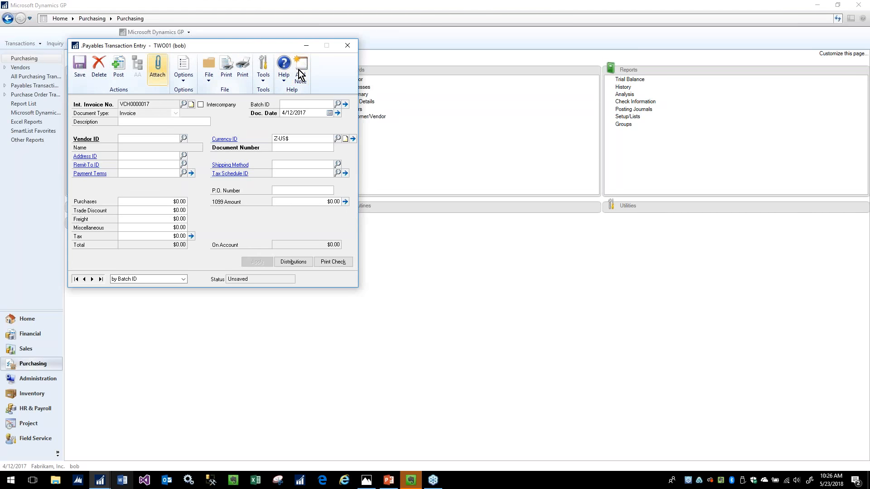
click(344, 49)
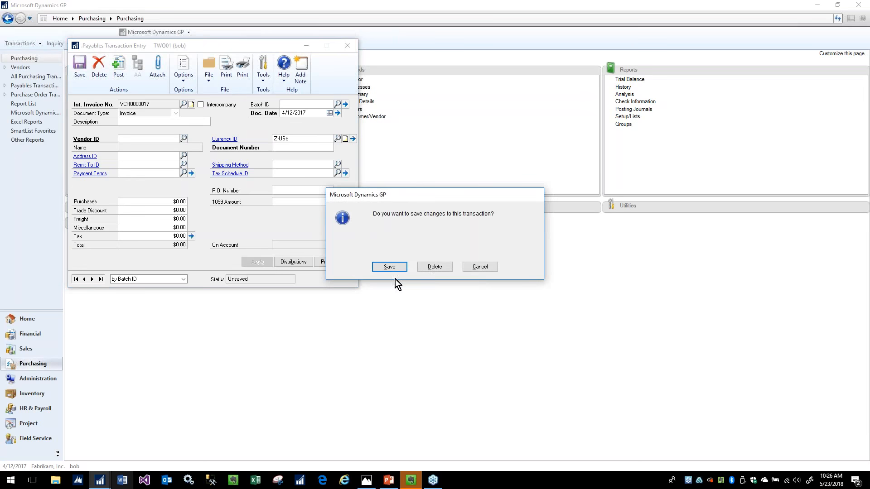
click(435, 267)
Switch to the PowerPoint slide show and advance to the Window Customization Demo 2 goals slide.
click(411, 481)
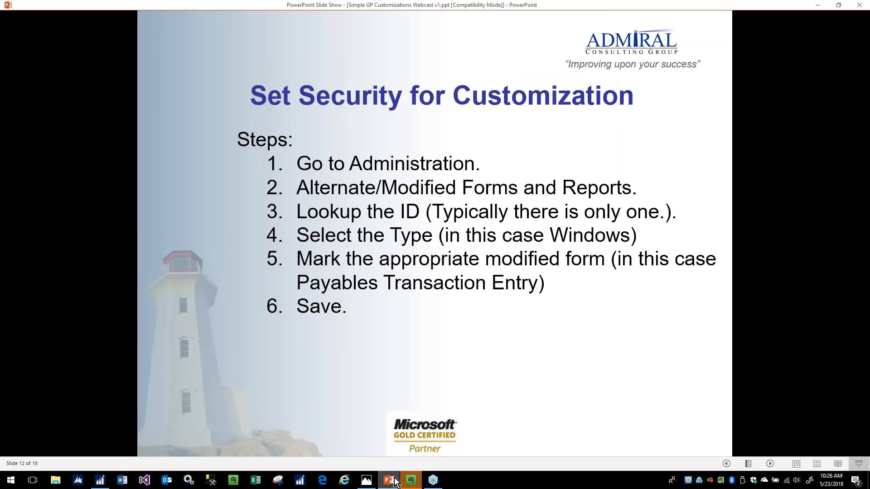
click(386, 354)
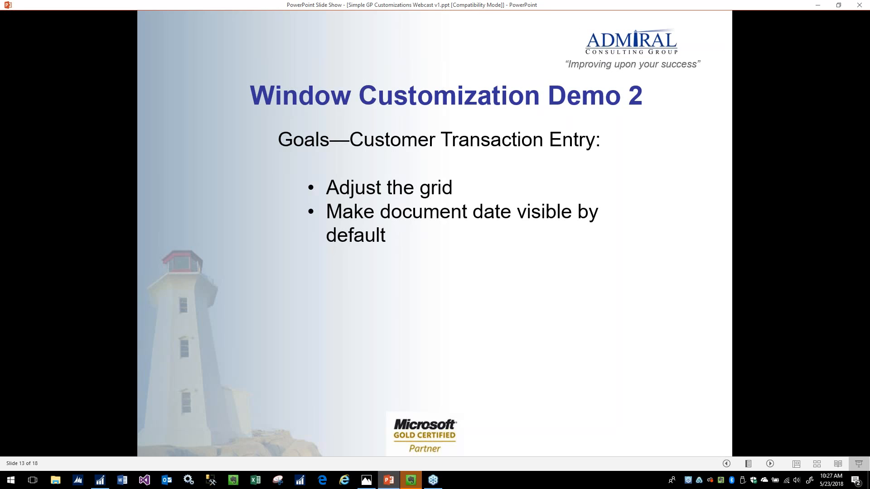
Switch to Dynamics GP and open the Transaction by Customer inquiry from Sales with the first customer's transactions displayed.
click(99, 481)
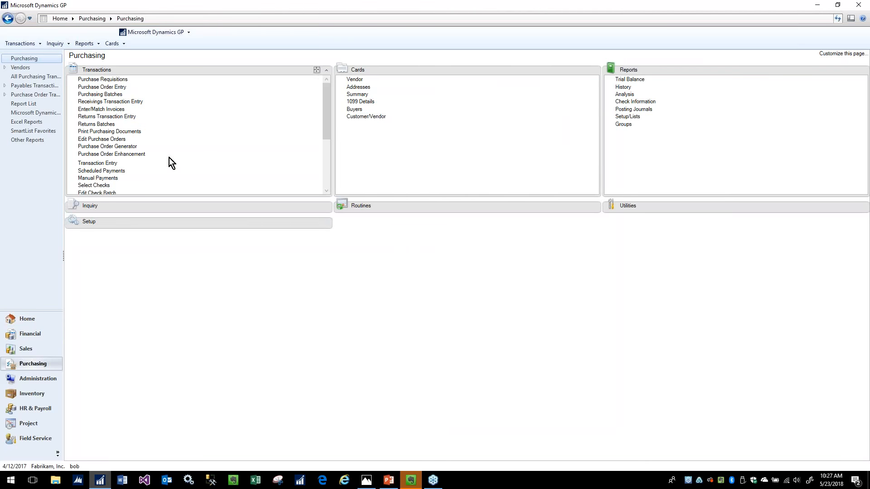
click(32, 346)
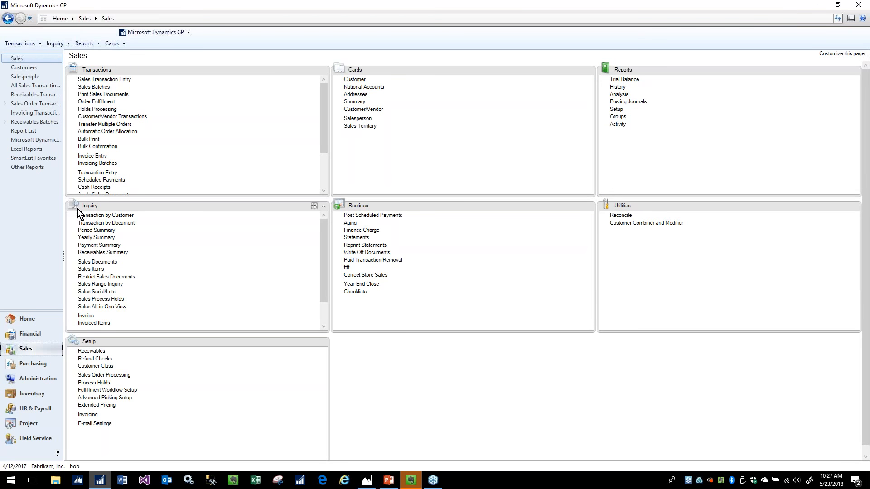
click(120, 219)
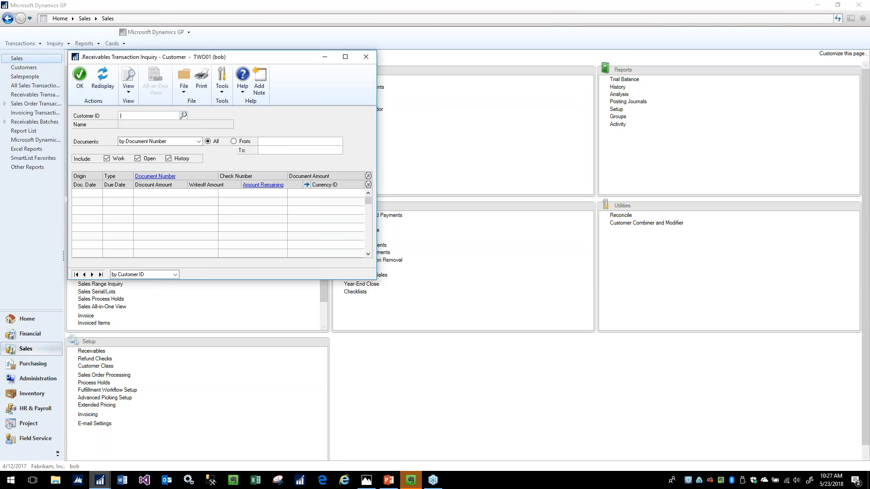
click(76, 275)
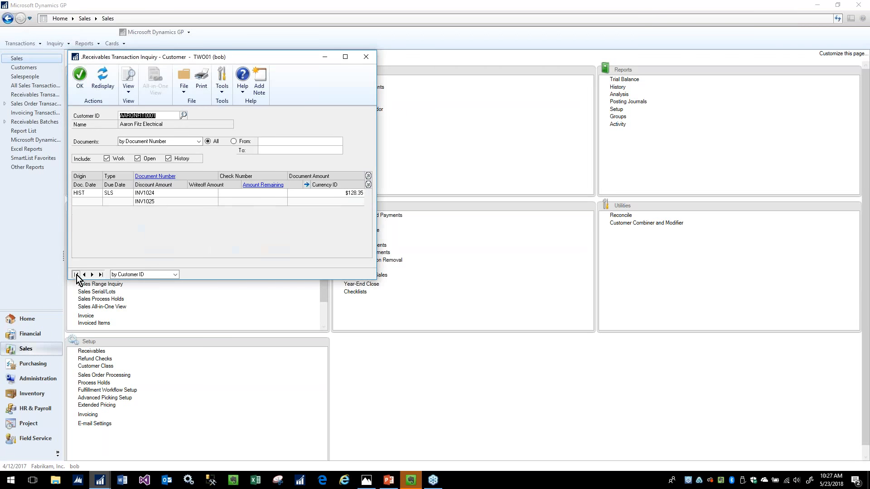
drag(237, 60, 254, 61)
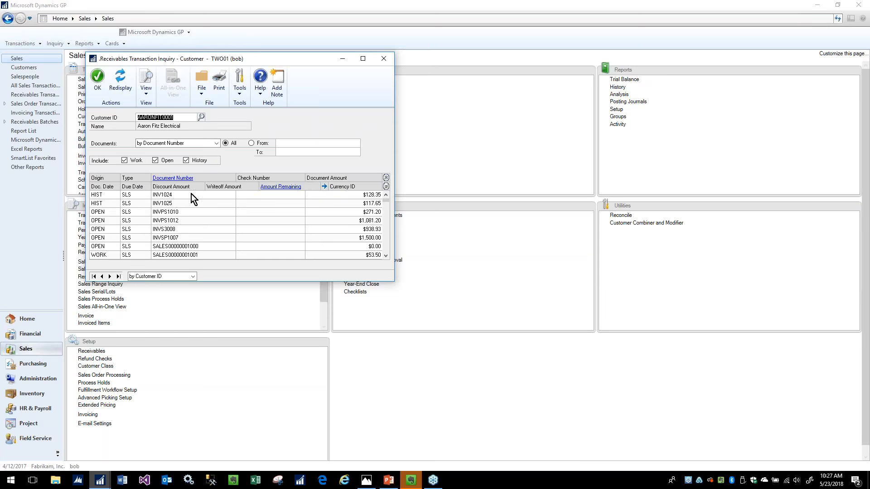
Expand and collapse the transaction grid's detail lines to examine where document dates appear, using invoice INVPS1012 as the example.
click(385, 187)
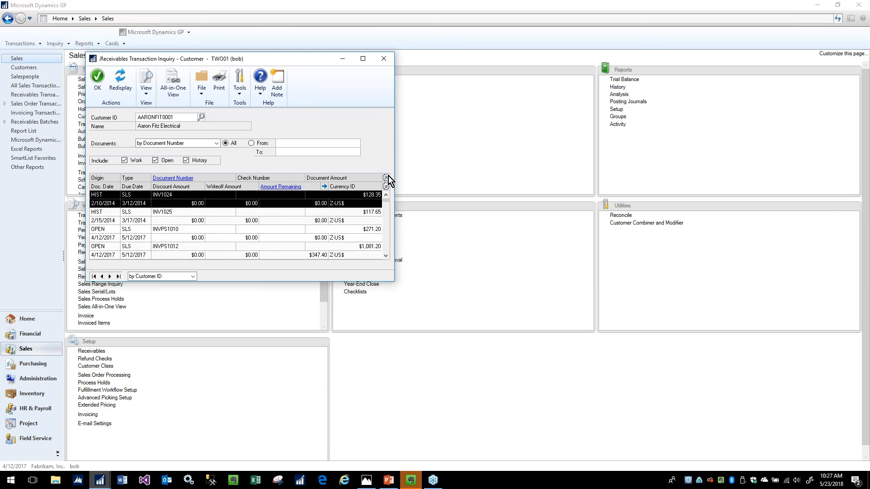
click(386, 178)
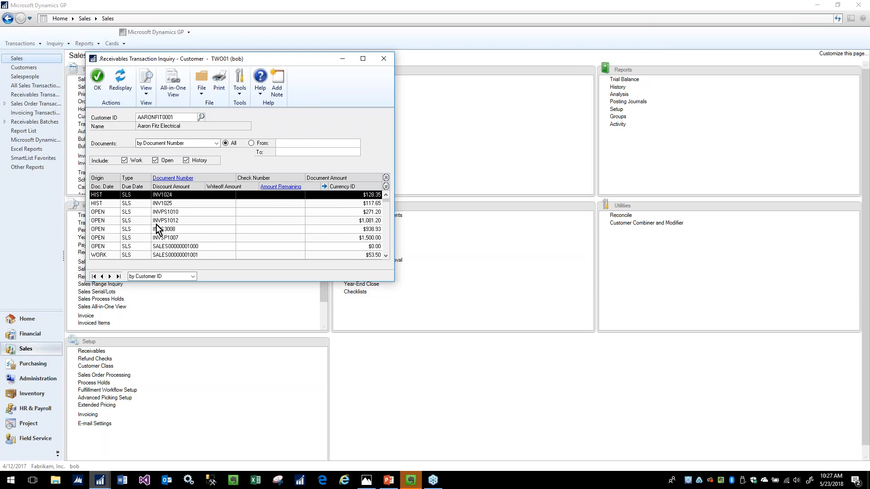
click(156, 224)
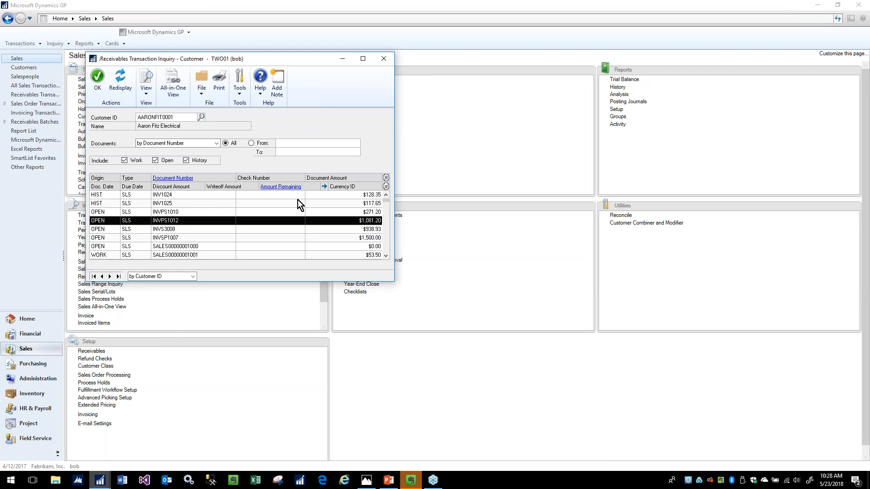
click(386, 186)
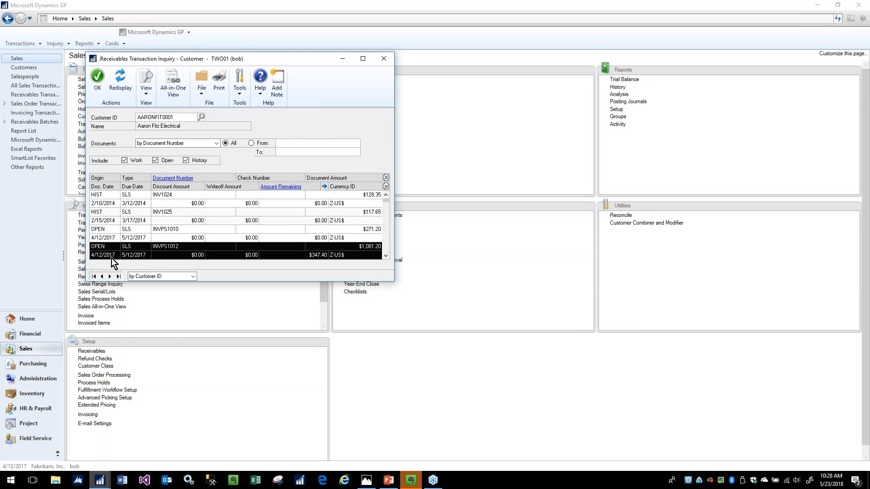
click(385, 256)
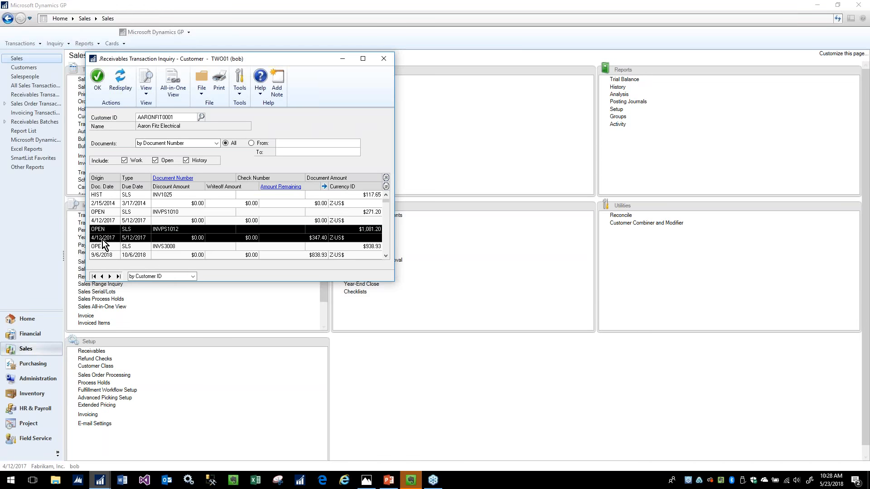
click(386, 178)
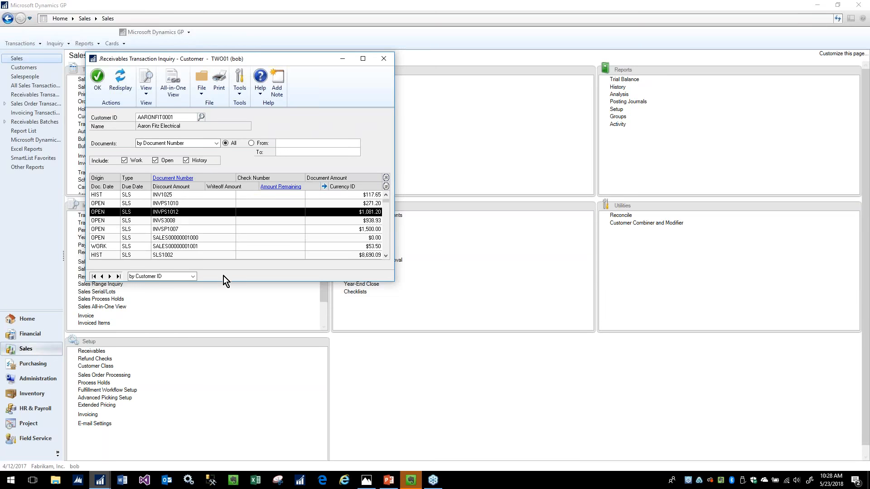
Switch to the PowerPoint slide show and advance to the steps slide of Window Customization Demo 2.
click(388, 480)
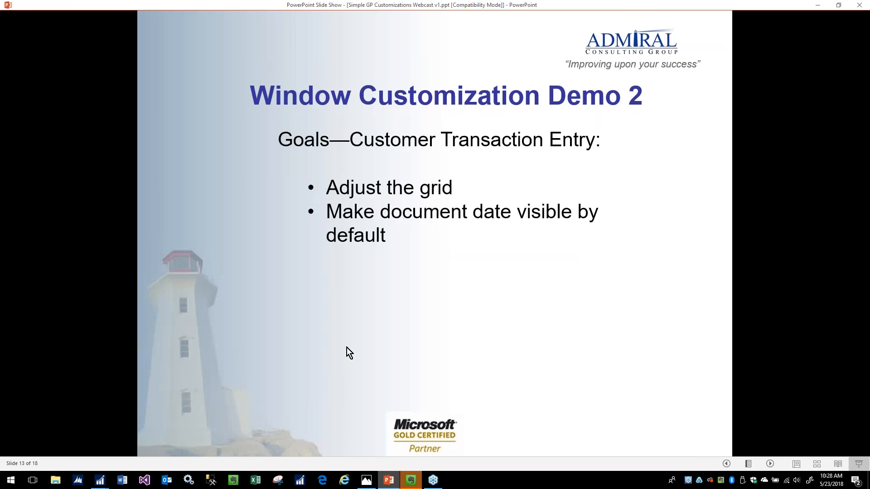
click(347, 348)
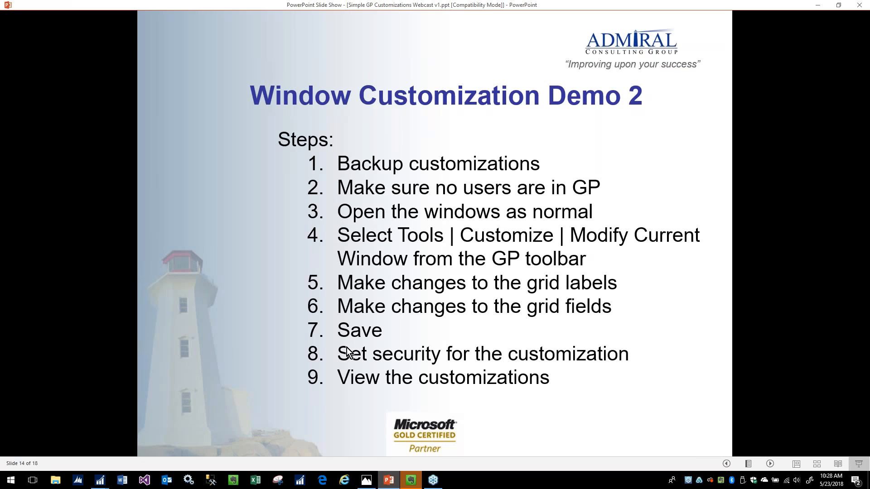
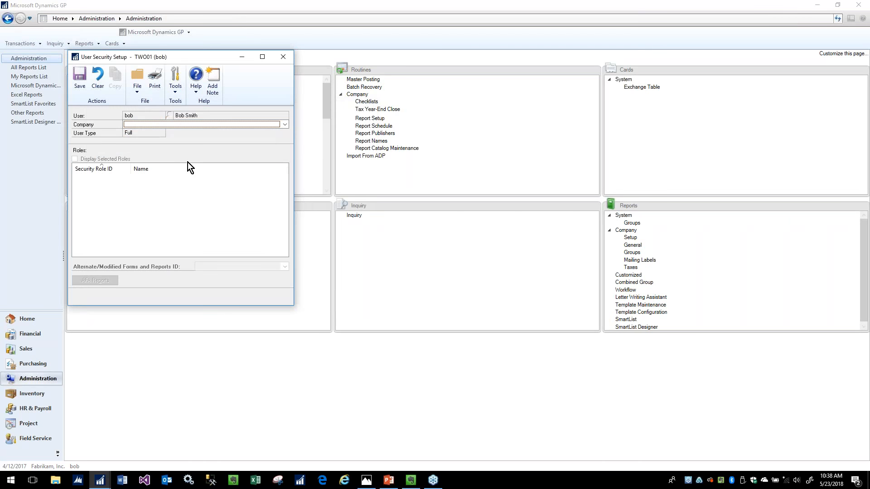
Move the User Security Setup window aside and open the list of available Wi-Fi networks.
drag(161, 58, 228, 69)
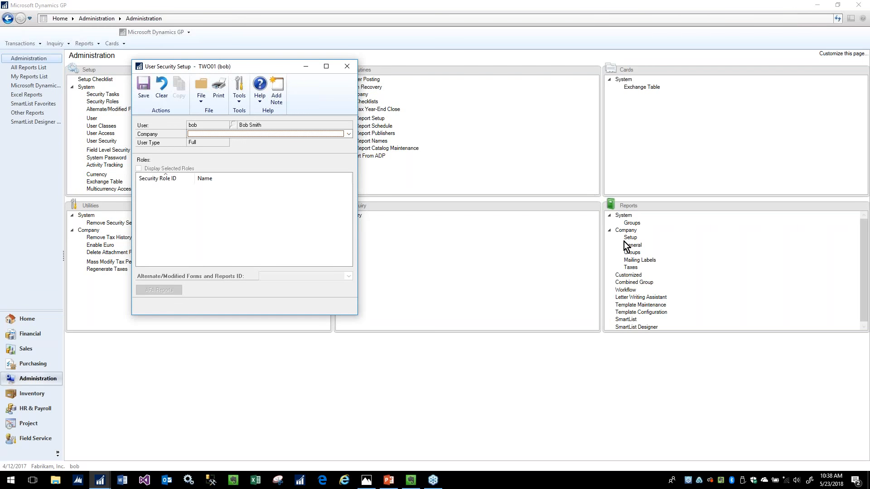
click(787, 485)
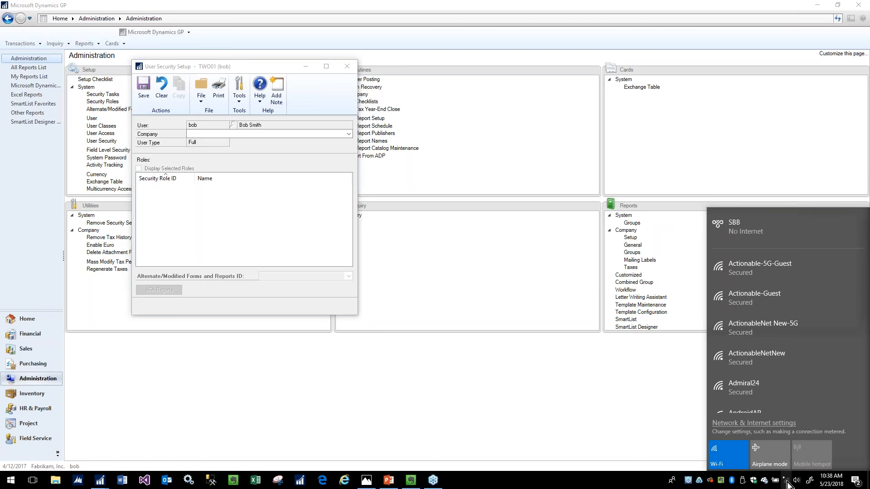
Try to connect to the Admiral24 Wi-Fi network with its network security key.
click(752, 388)
click(835, 405)
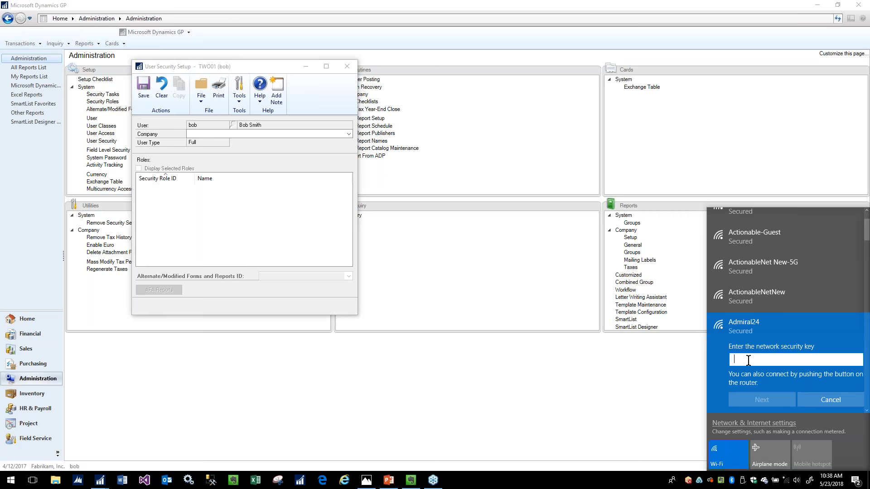
text(••••••)
key(BackSpace)
key(BackSpace)
key(BackSpace)
key(BackSpace)
key(BackSpace)
key(BackSpace)
text(••••••••)
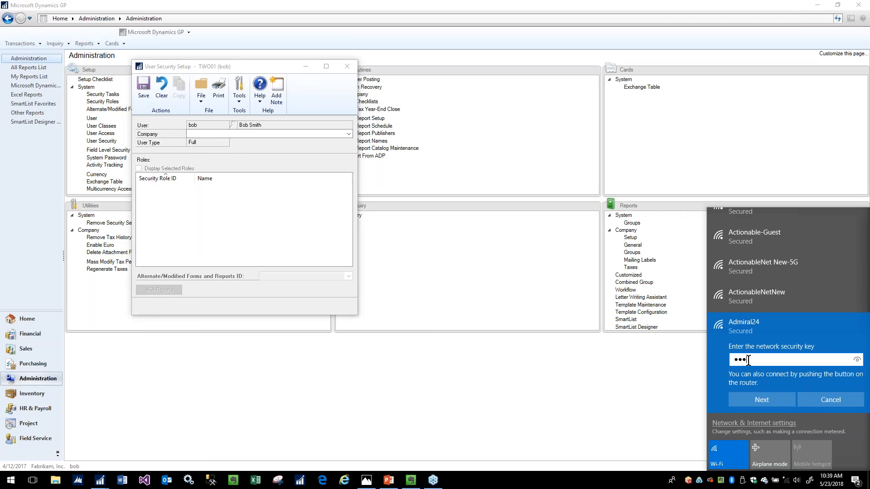
text(••)
click(755, 400)
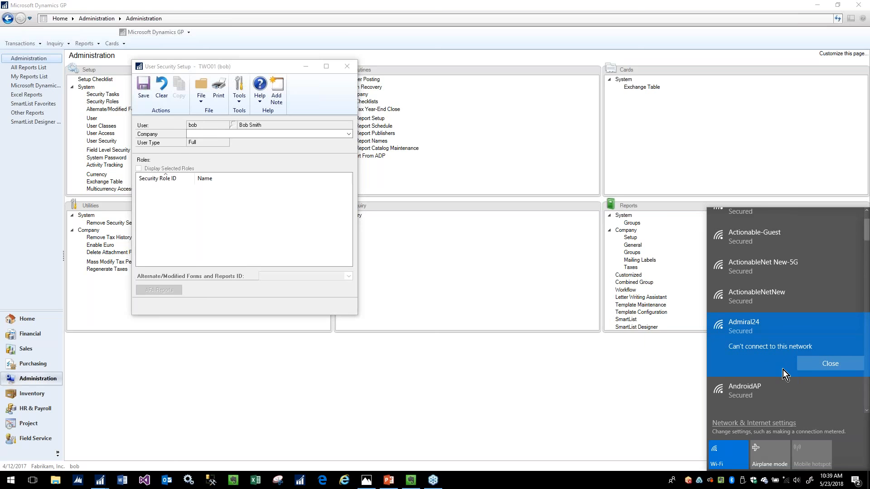
Look through the list of available Wi-Fi networks and check the internet connection in Microsoft Edge.
scroll(752, 358, down, 1)
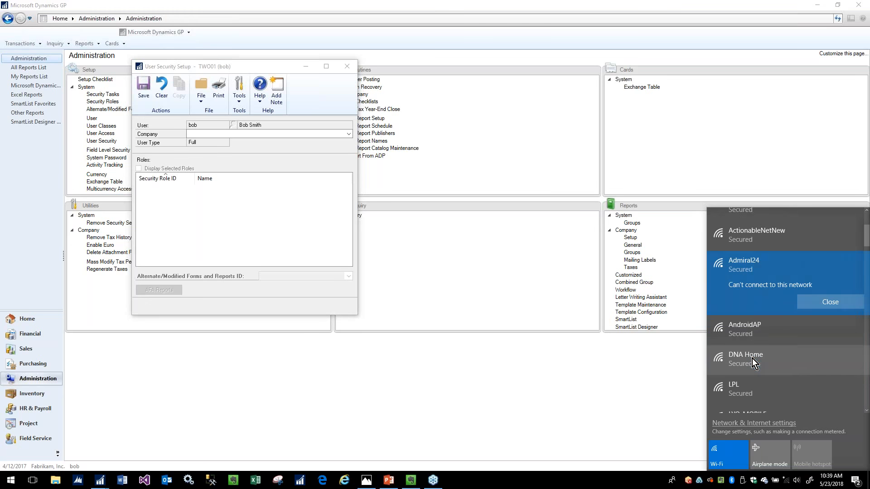
scroll(752, 358, up, 3)
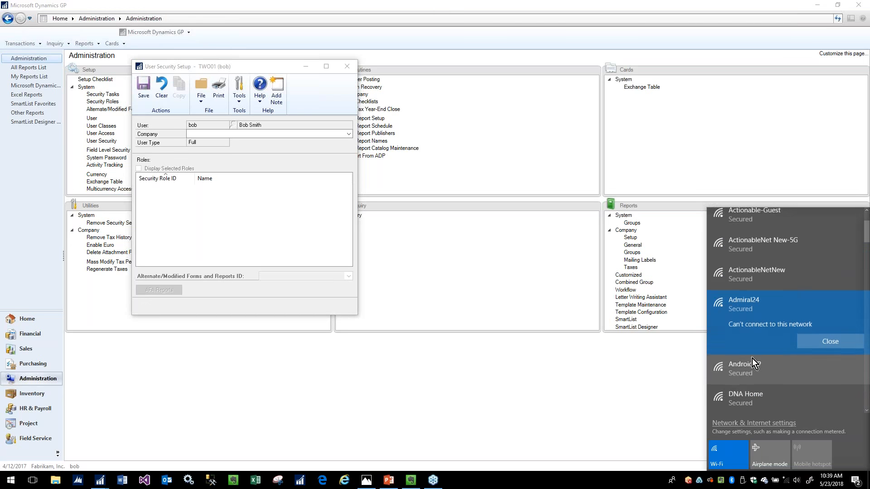
scroll(757, 354, down, 4)
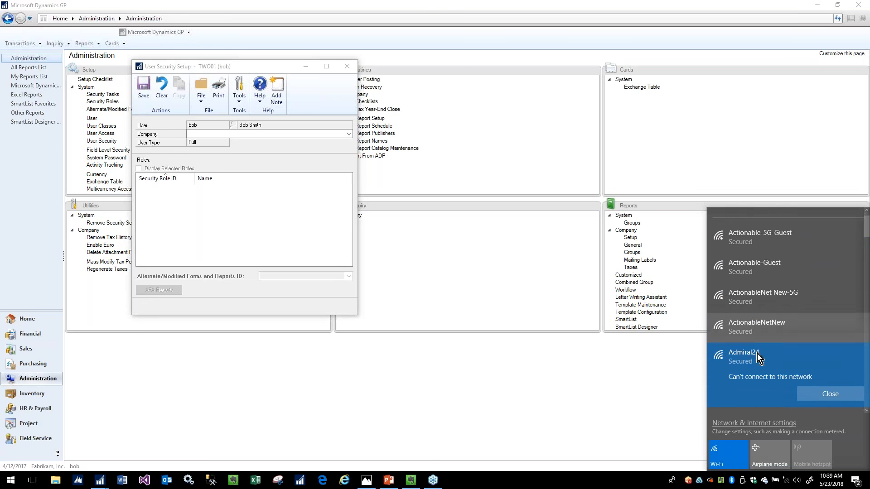
scroll(757, 354, down, 8)
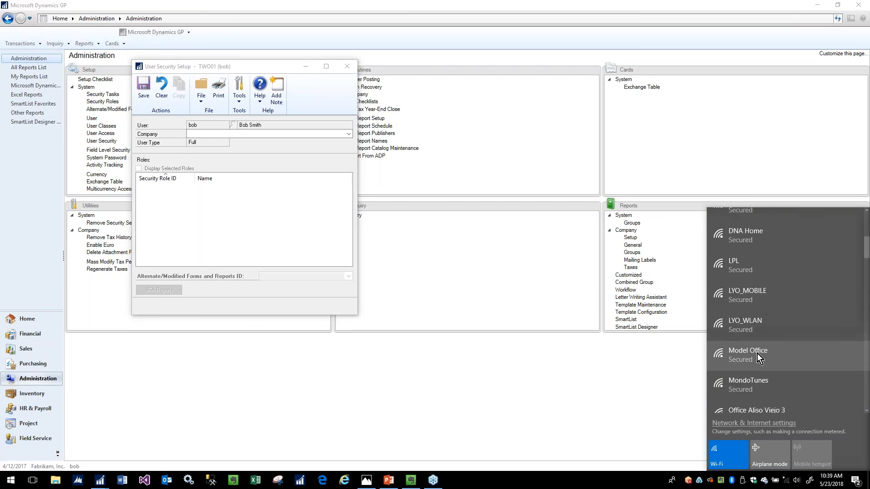
scroll(757, 354, down, 9)
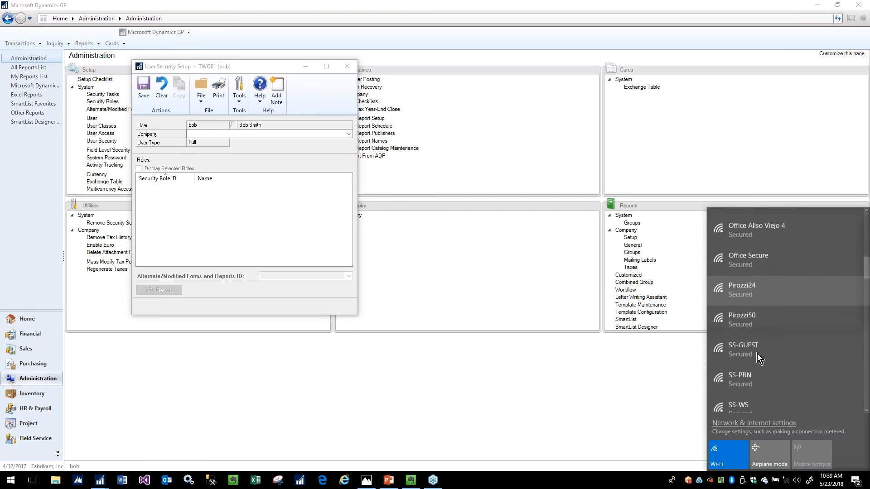
scroll(757, 353, up, 18)
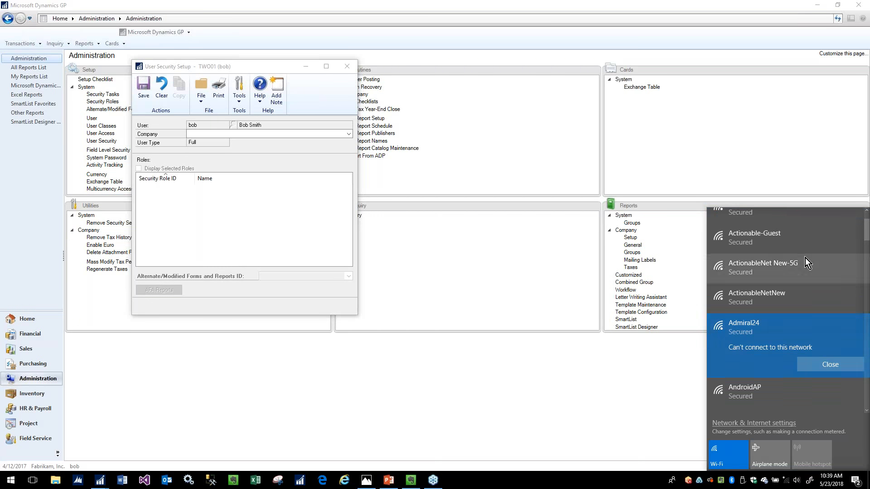
scroll(810, 261, up, 2)
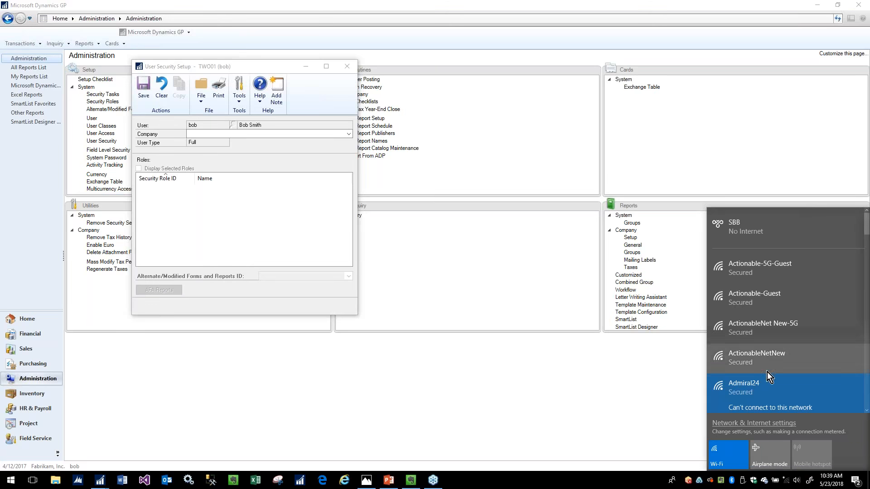
scroll(773, 335, down, 3)
scroll(772, 334, down, 10)
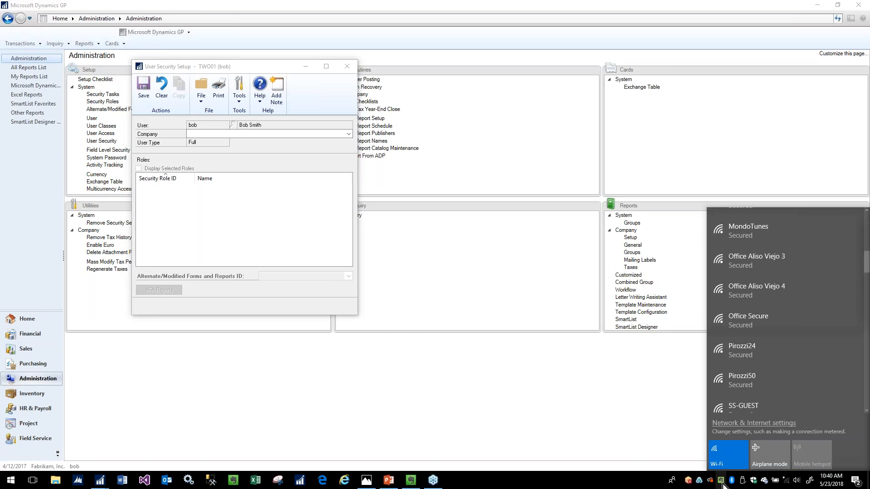
click(787, 482)
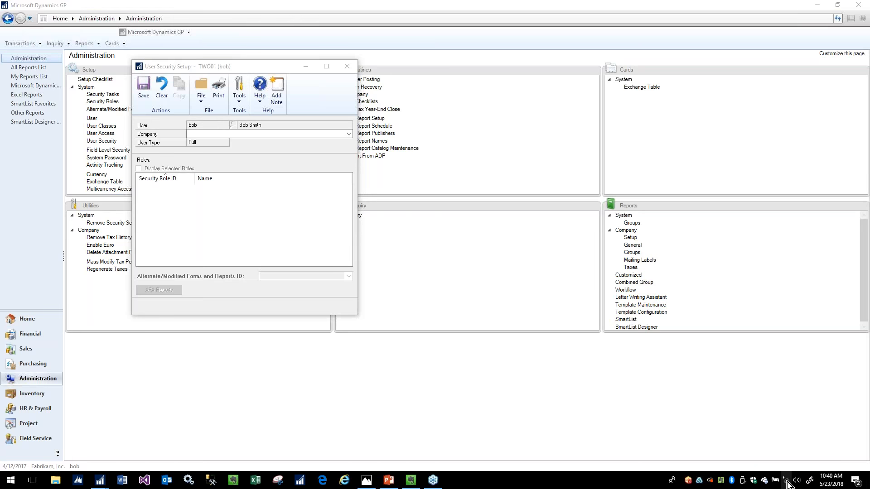
click(326, 484)
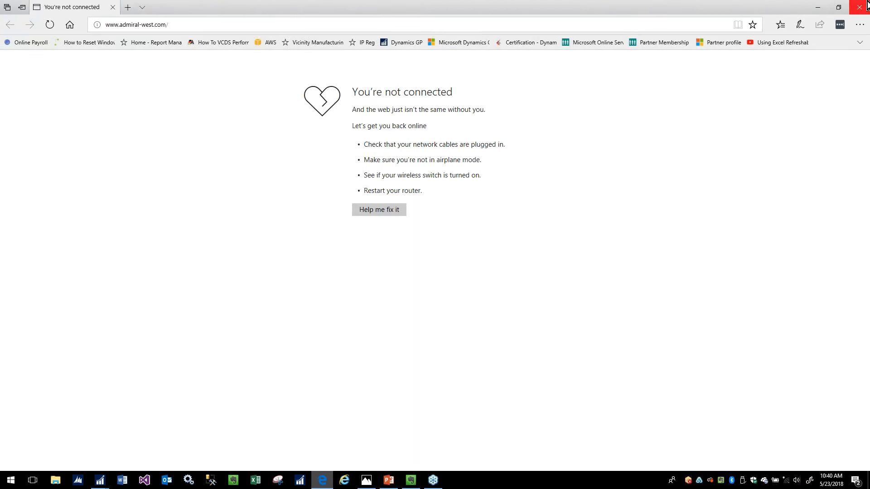
click(867, 5)
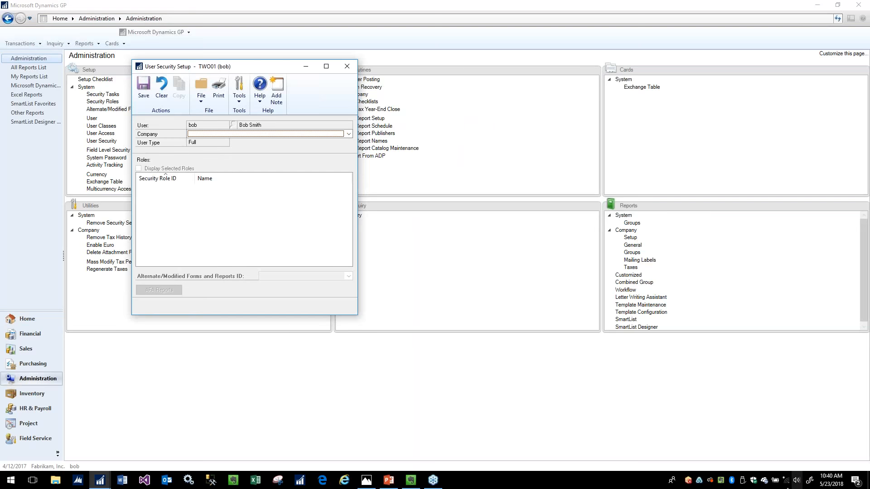
Request a connection to the Admiral24 Wi-Fi network again and test internet access by loading the Admiral Consulting site in Microsoft Edge.
click(789, 484)
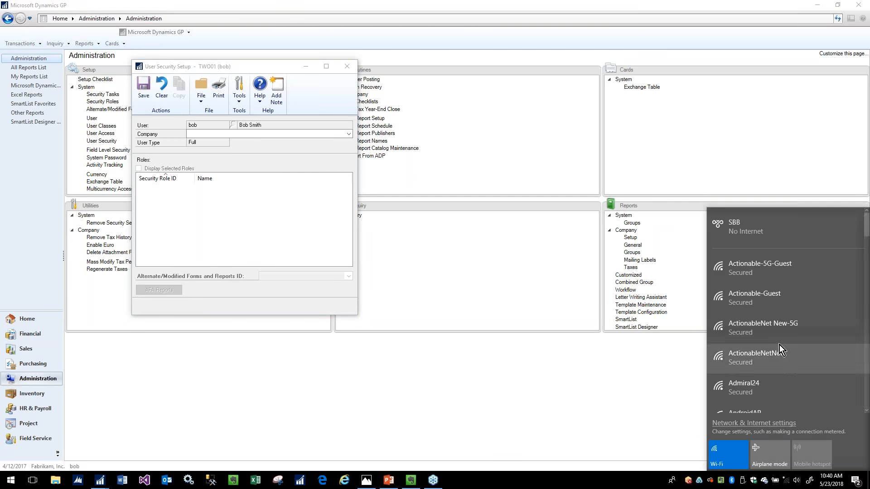
click(754, 361)
click(814, 404)
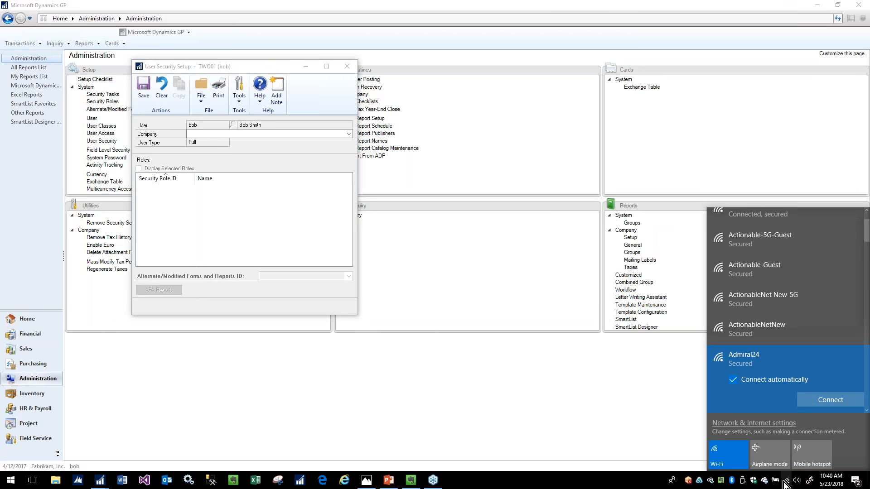
click(323, 481)
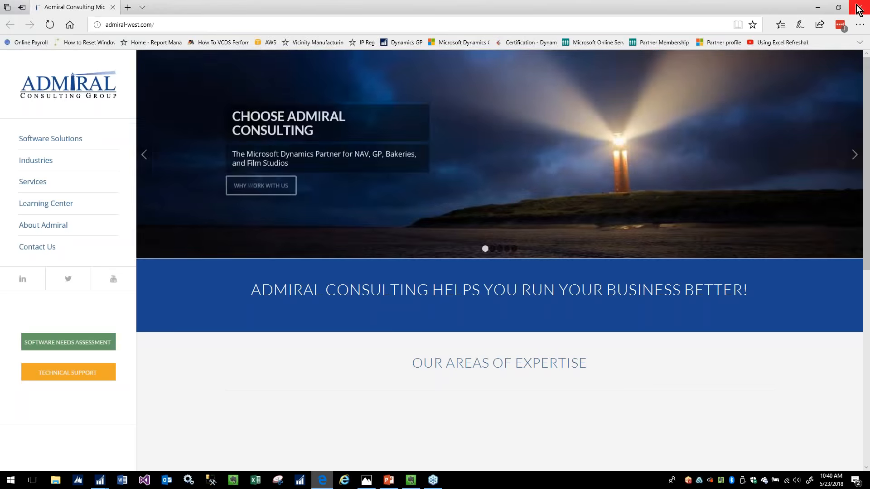
click(860, 7)
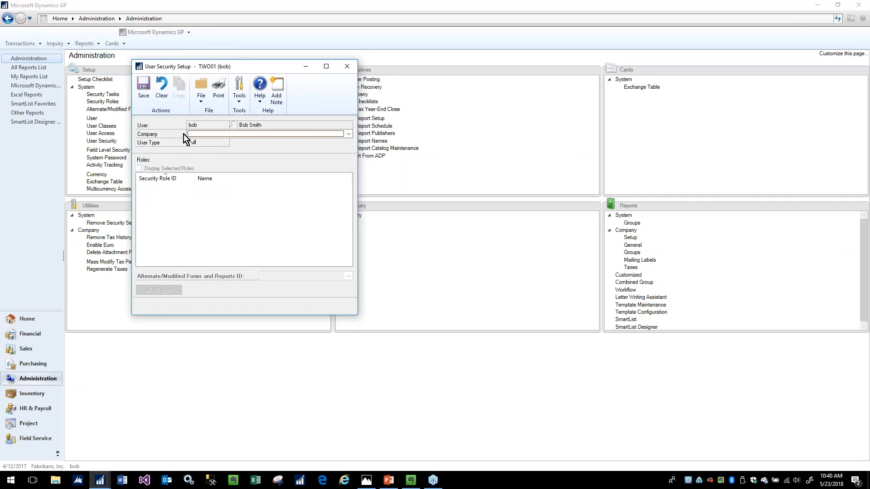
Choose the company Fabrikam, Inc. in User Security Setup to view the user's roles and alternate/modified forms ID, and close the window.
drag(255, 70, 244, 70)
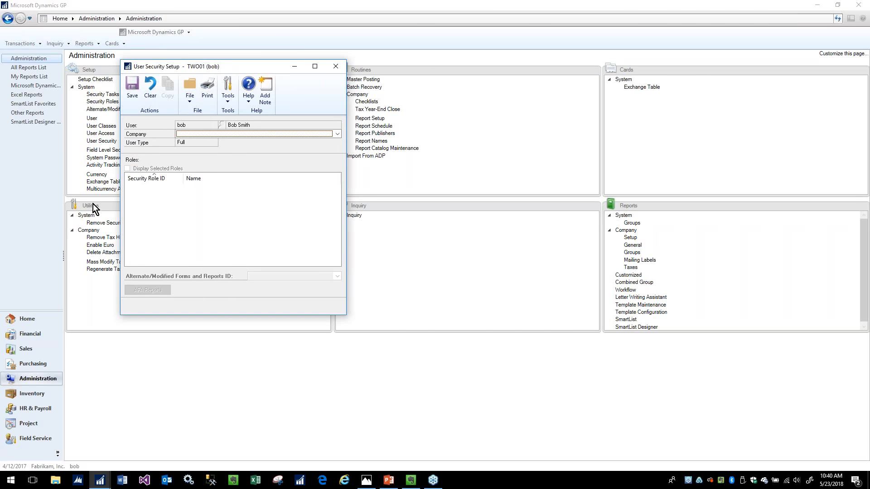
click(197, 134)
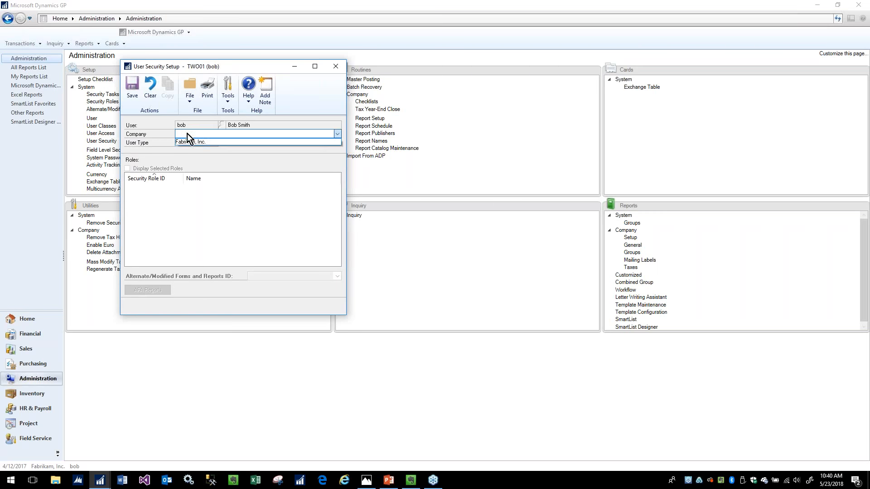
click(191, 144)
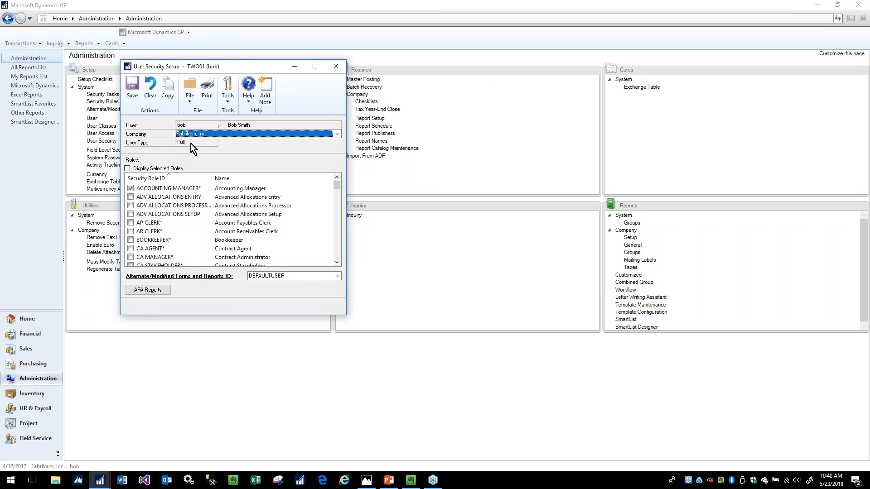
mouse_move(336, 189)
mouse_down()
mouse_move(338, 232)
mouse_move(337, 183)
mouse_up()
click(337, 68)
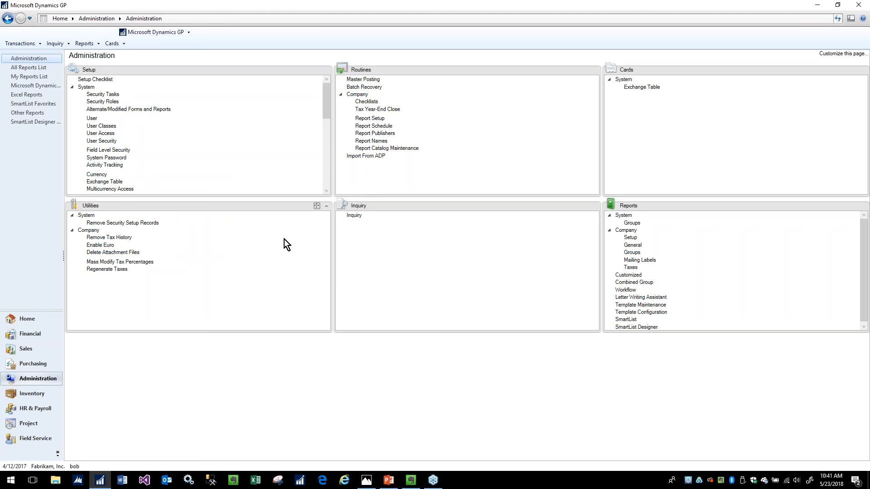